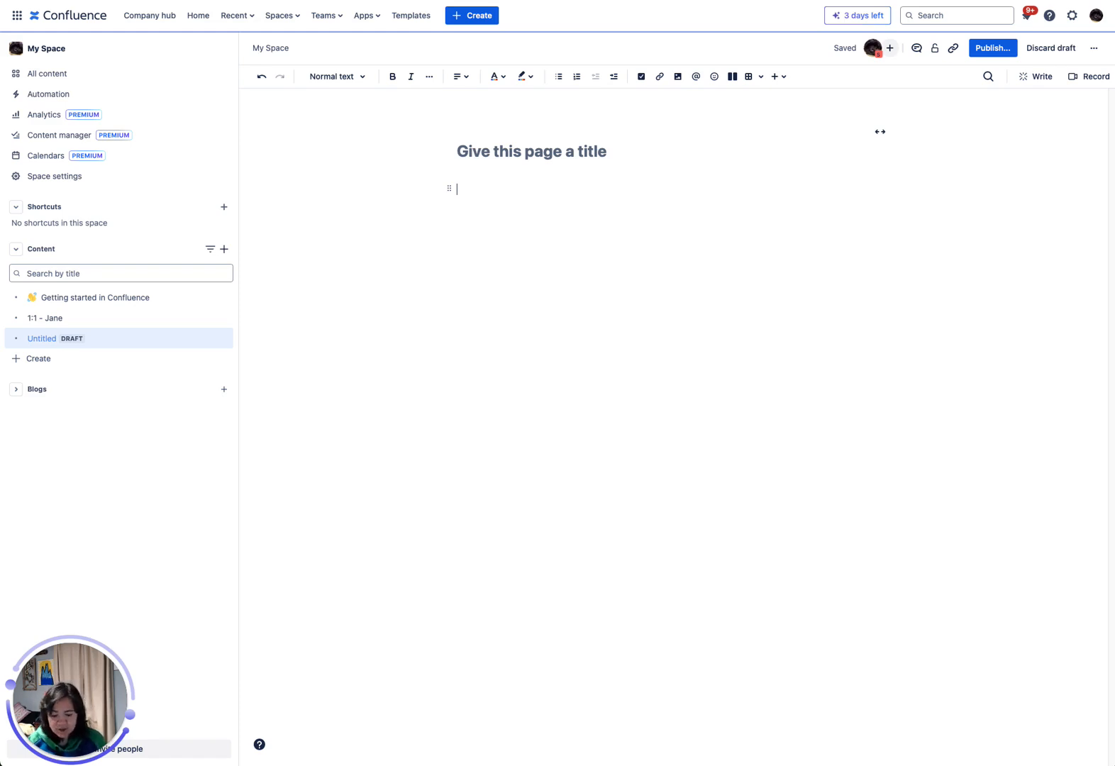
Paste the teammate feedback text into the page body and run the AI Improve writing action on the whole paragraph.
click(560, 208)
text(John is a great teammate. He came through at the last minute on Project b and saved the day. I am glad to work with him.)
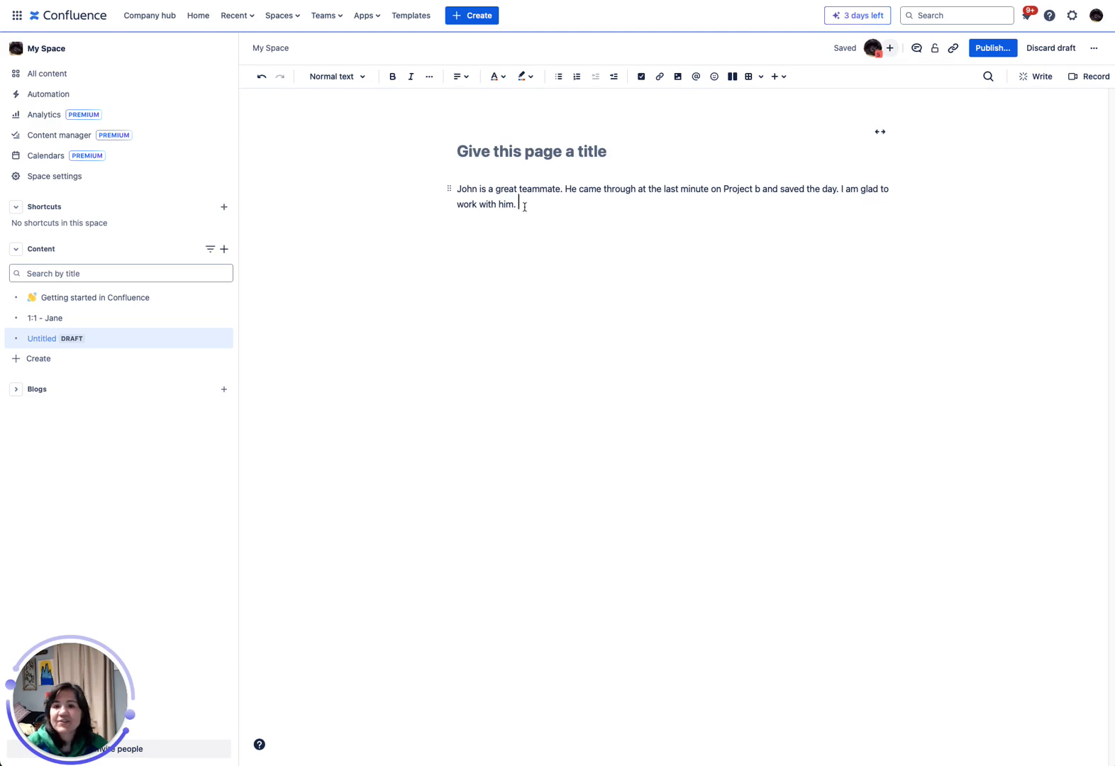
drag(525, 207, 458, 189)
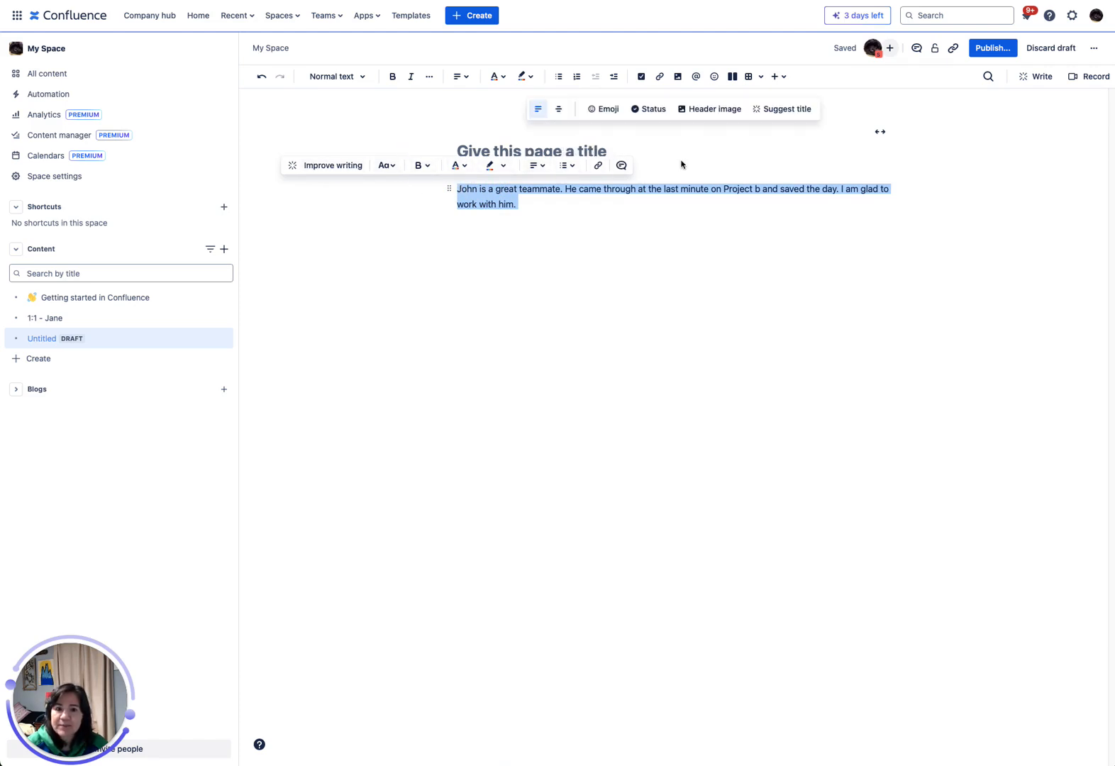
click(340, 167)
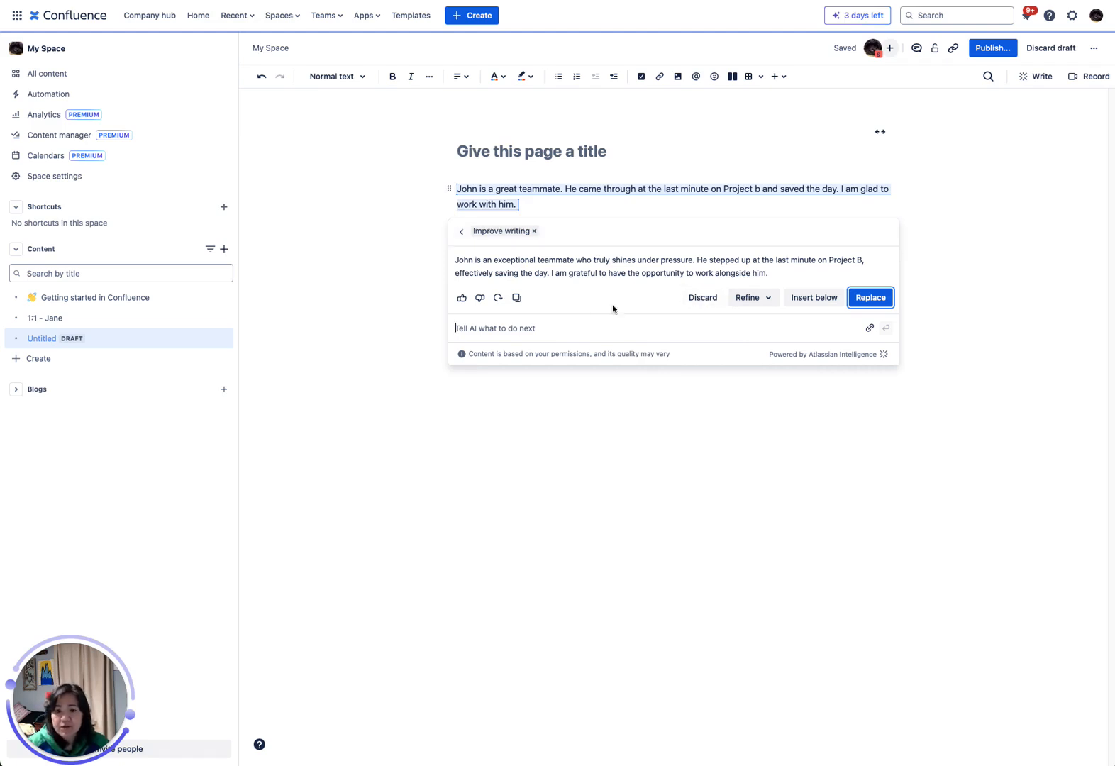
Write a follow-up AI prompt asking for some content about the teammate being good at managing multiple deadlines and working with executives.
click(471, 329)
text(Add)
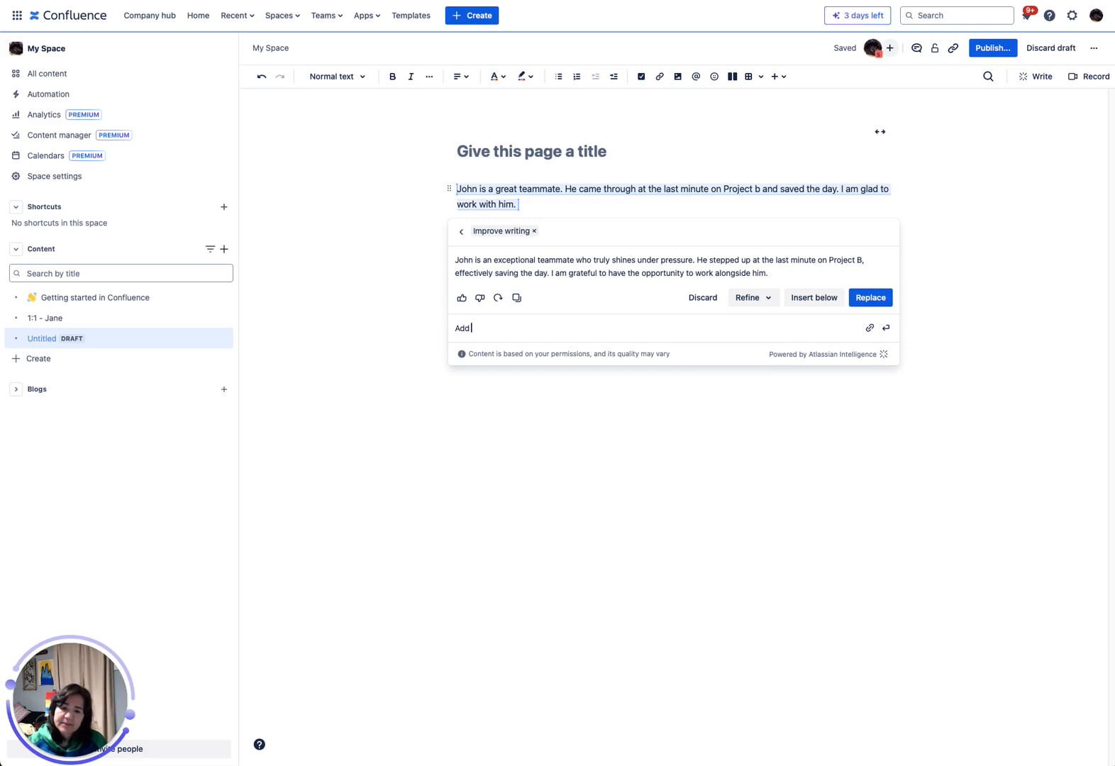
text( some content about John being good at)
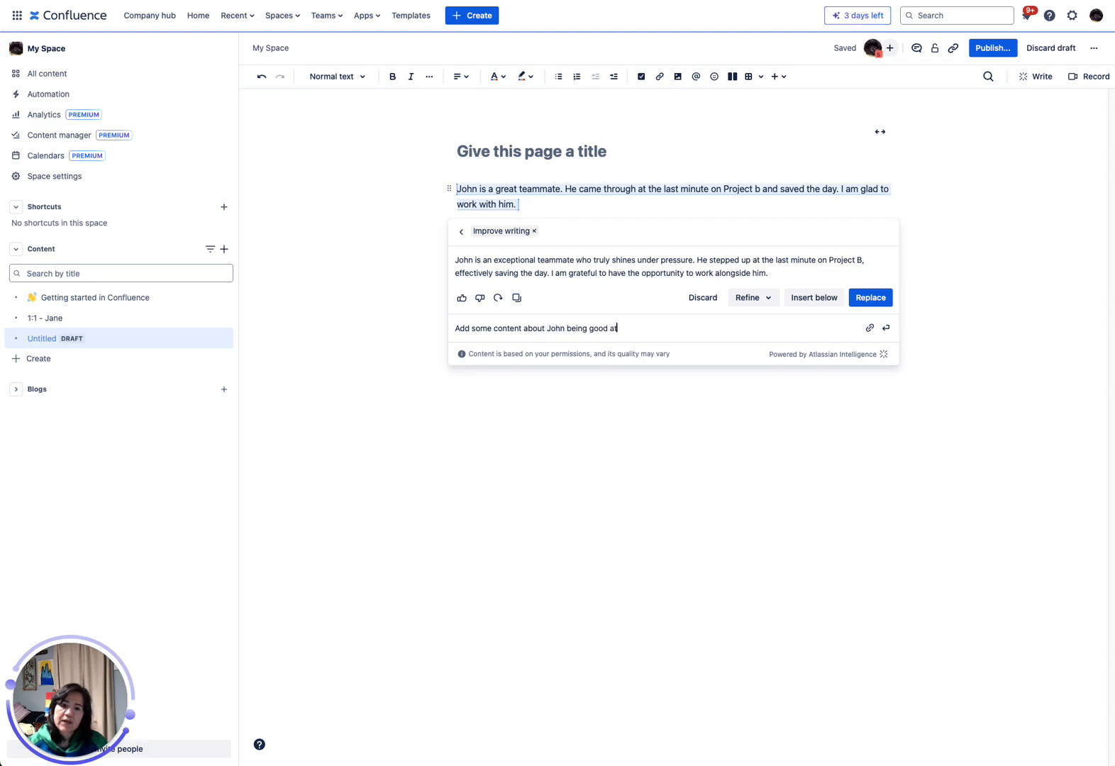
text( managing multip)
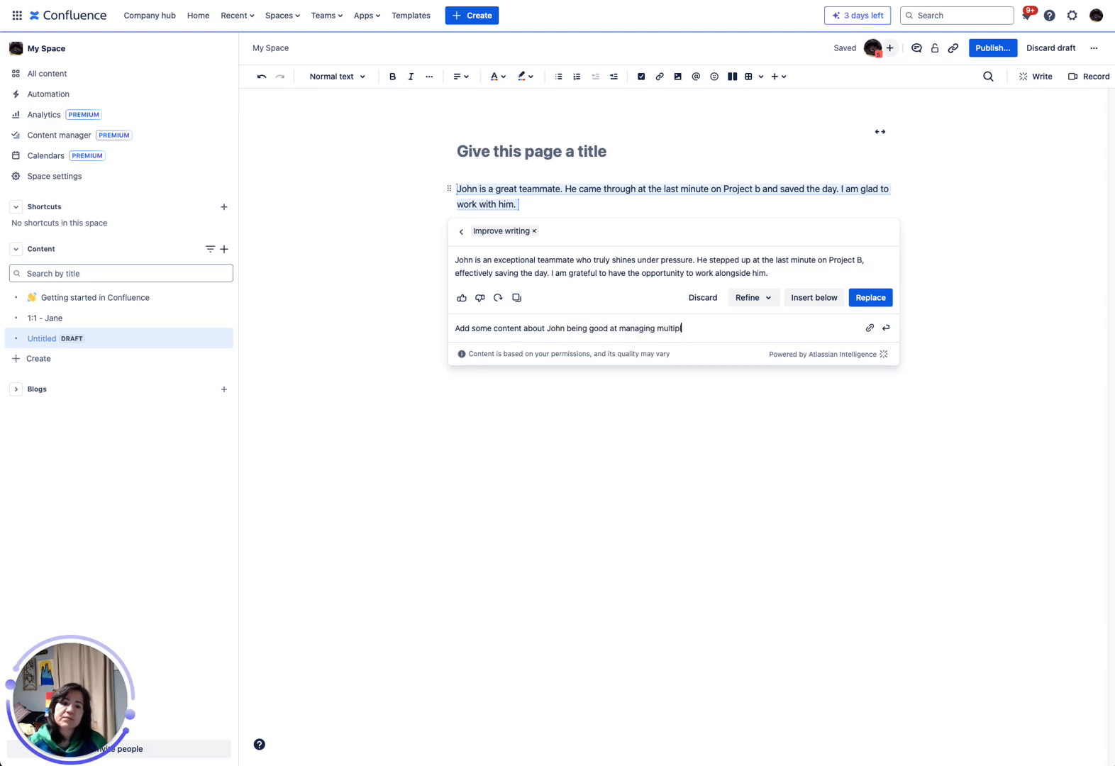
text(le deadlines )
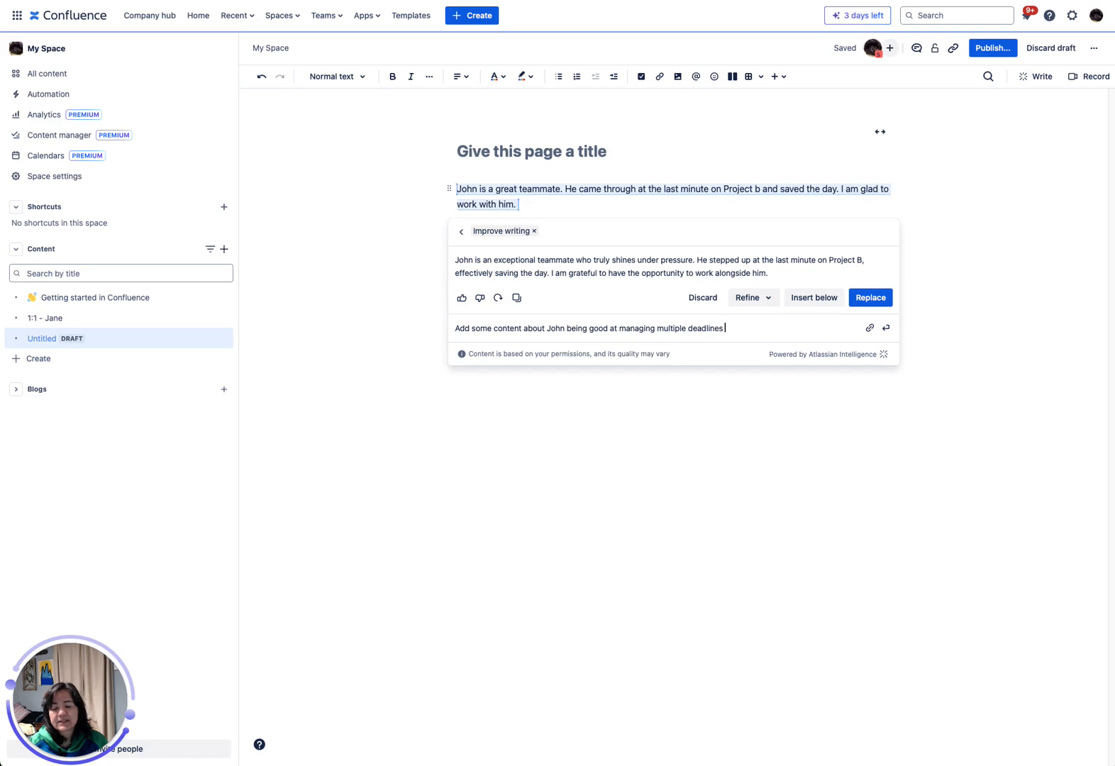
text(and working with )
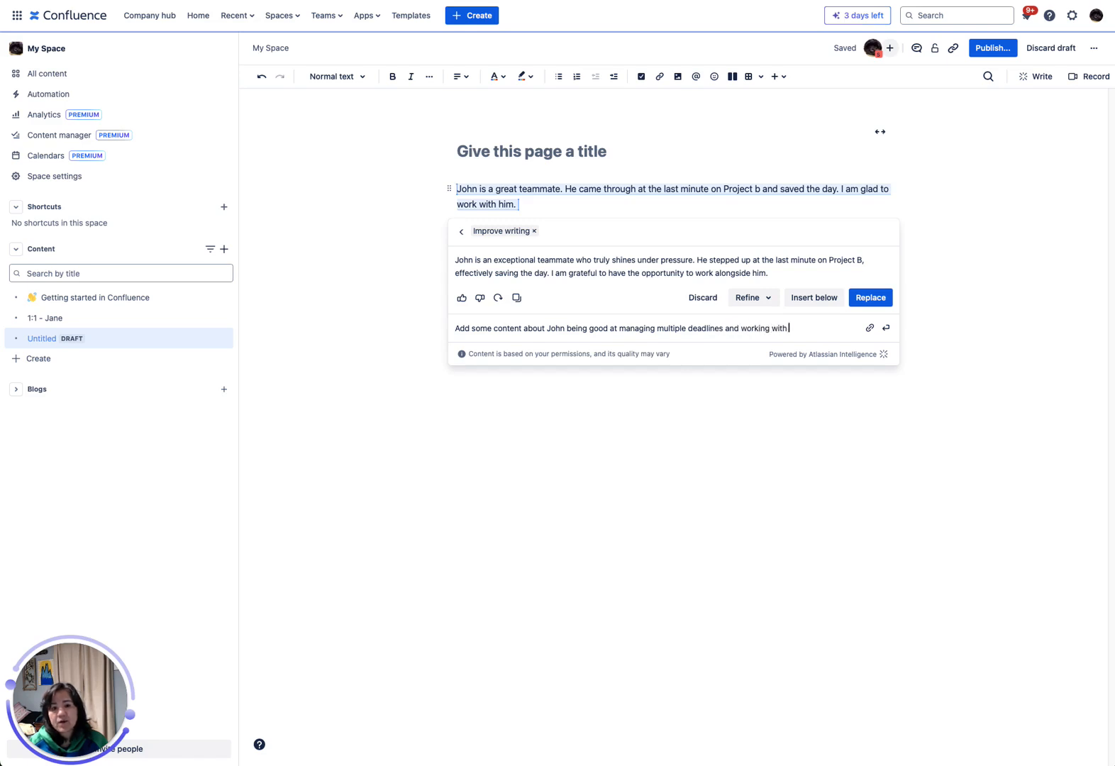
text(ex)
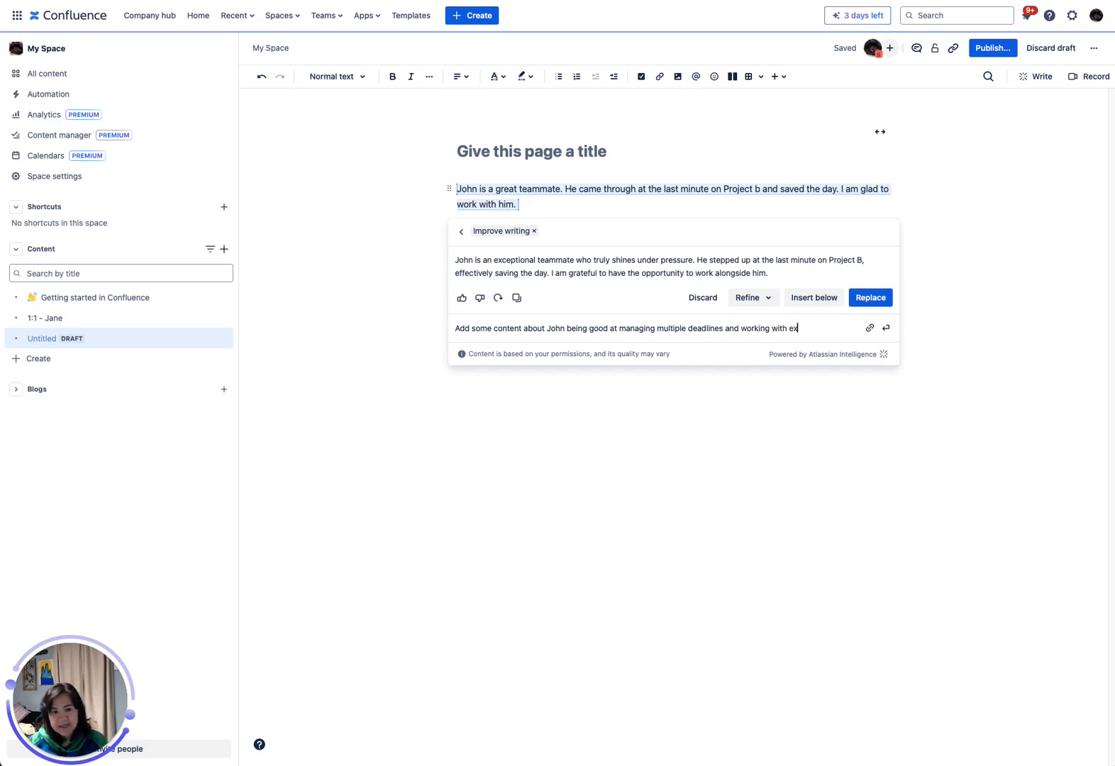
text(cutiv)
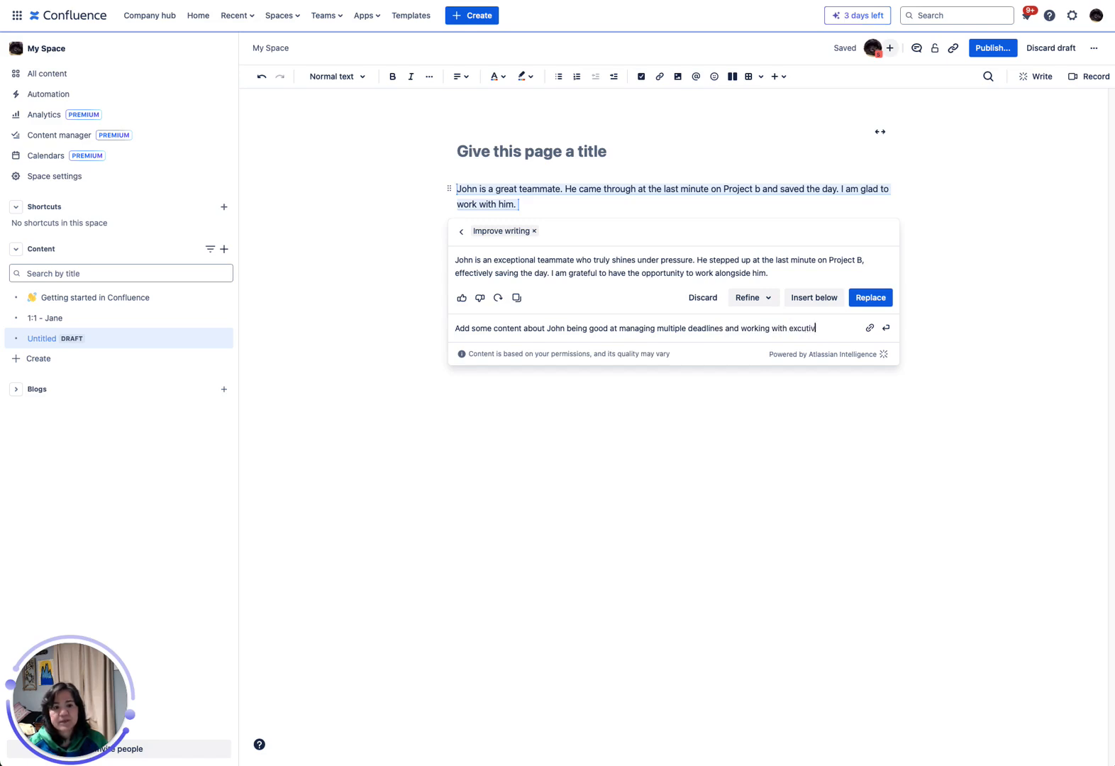
text(es.)
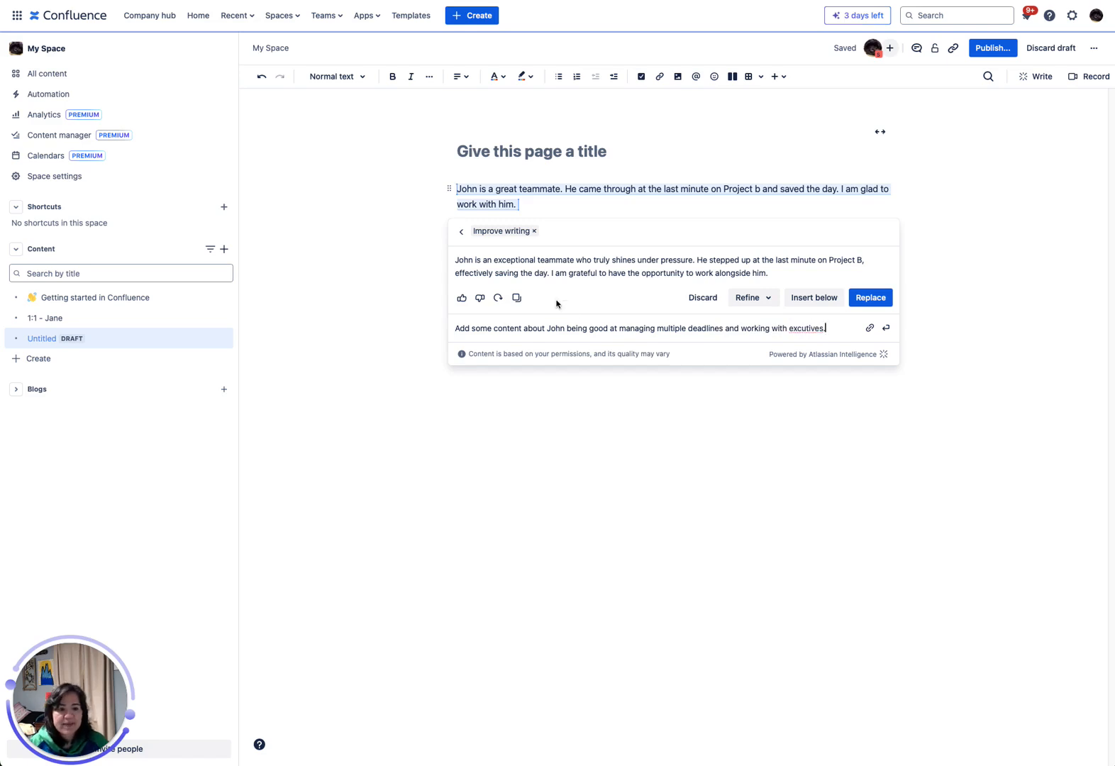
Submit the prompt with "executives" spelled correctly and replace the original paragraph with the AI response.
right_click(809, 328)
click(839, 335)
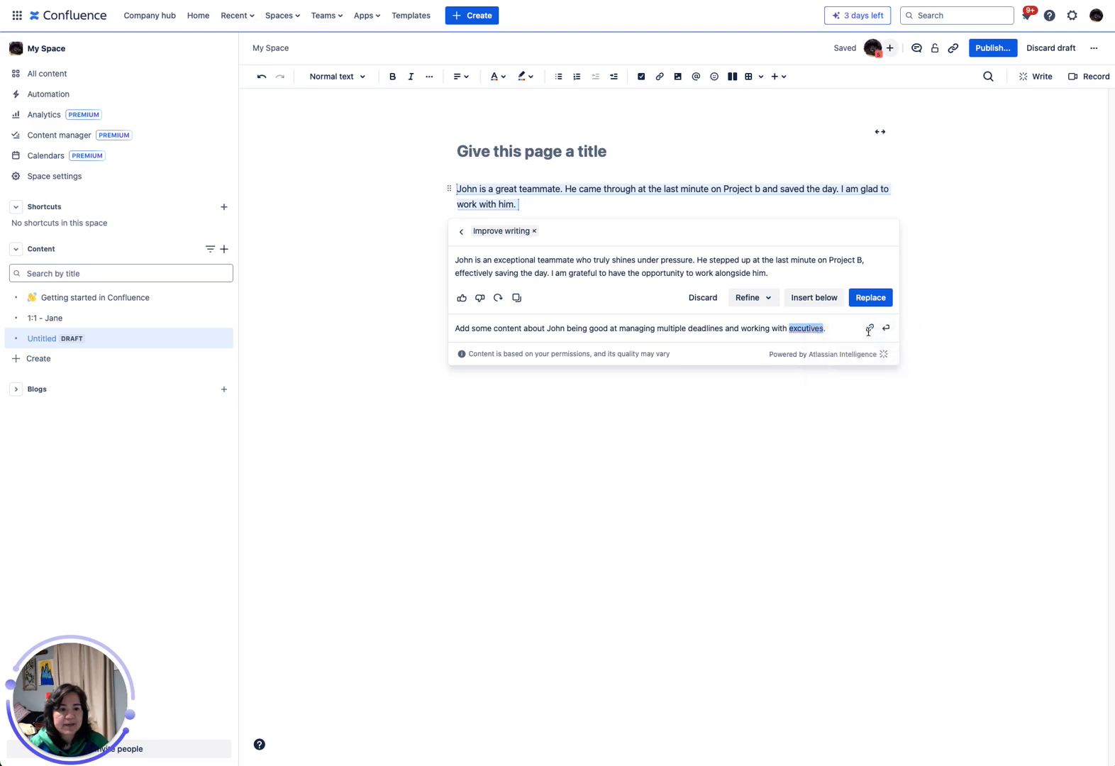
click(888, 331)
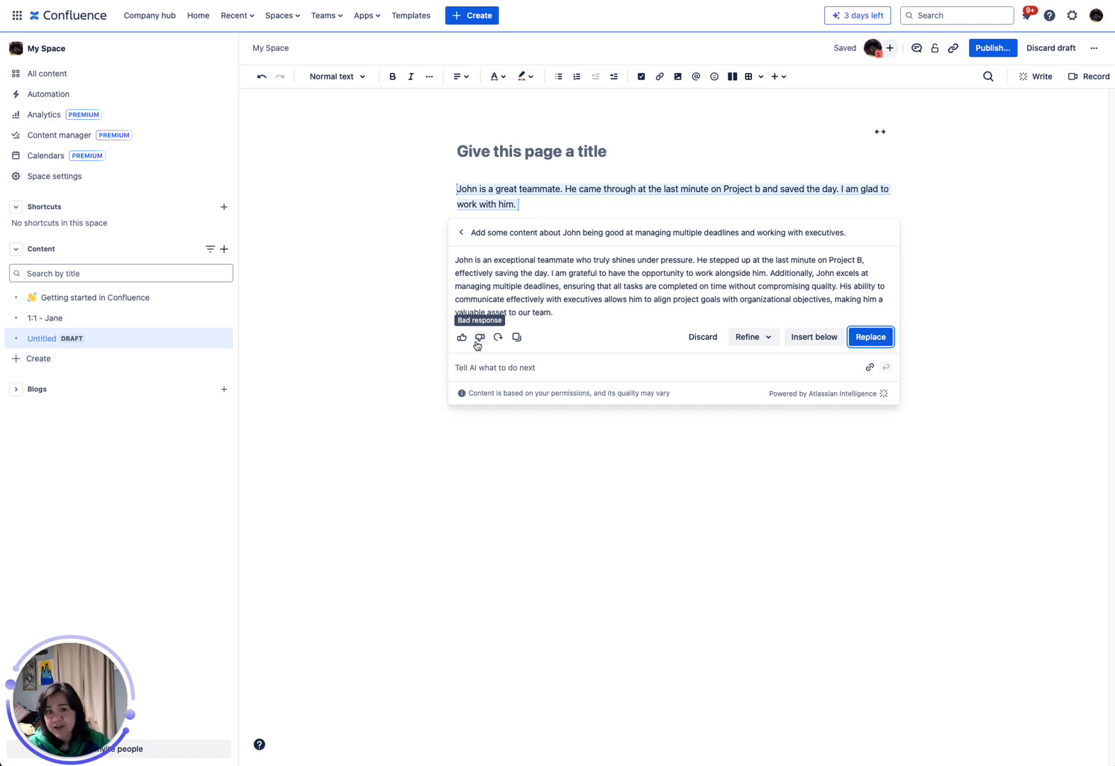
click(870, 337)
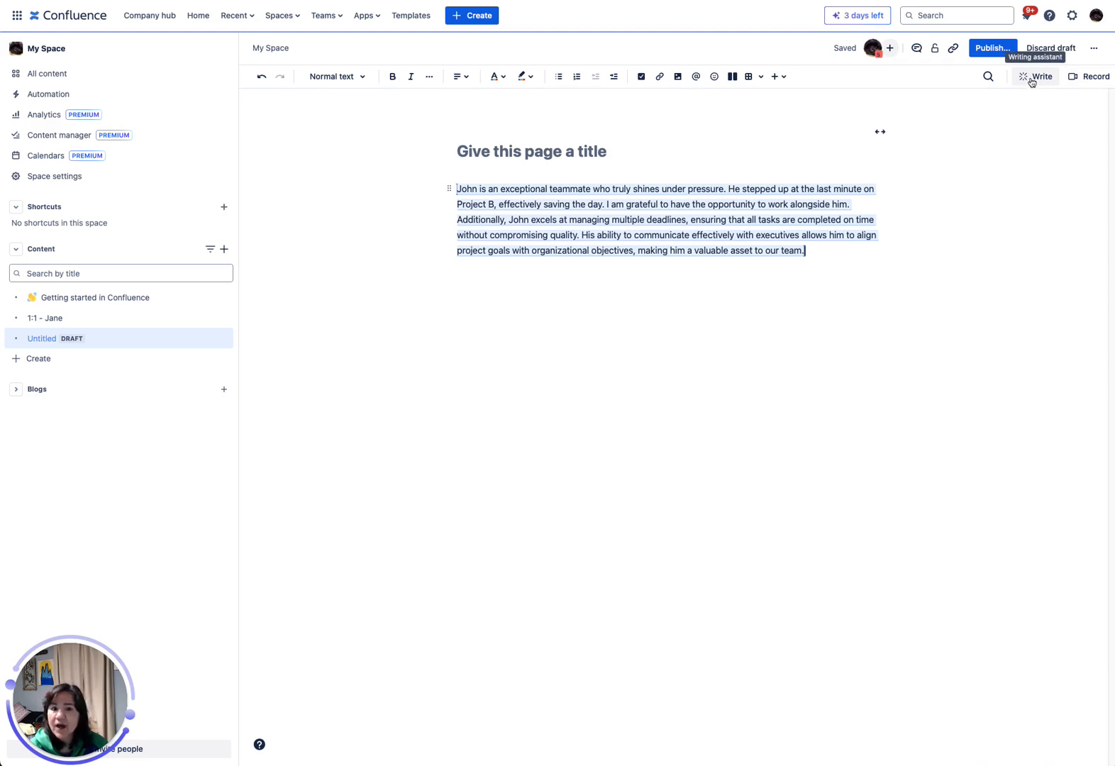
click(633, 245)
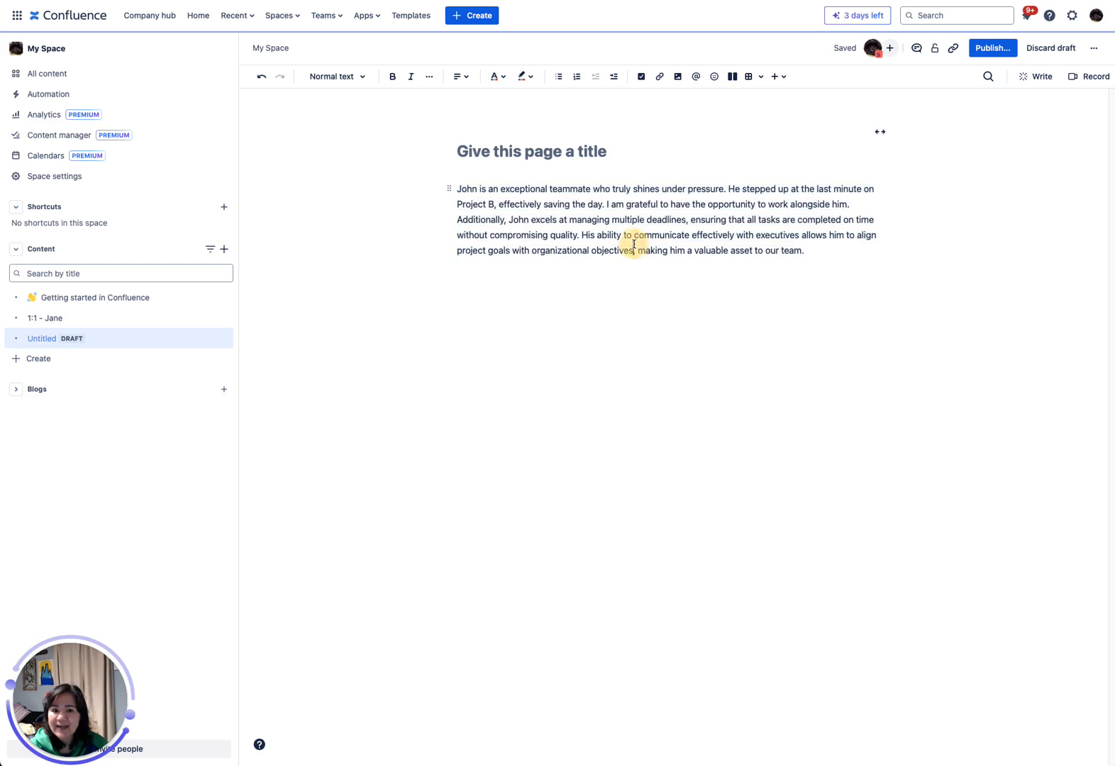
Have the writing assistant suggest a title for the page, review the suggestion, and discard it.
click(1035, 78)
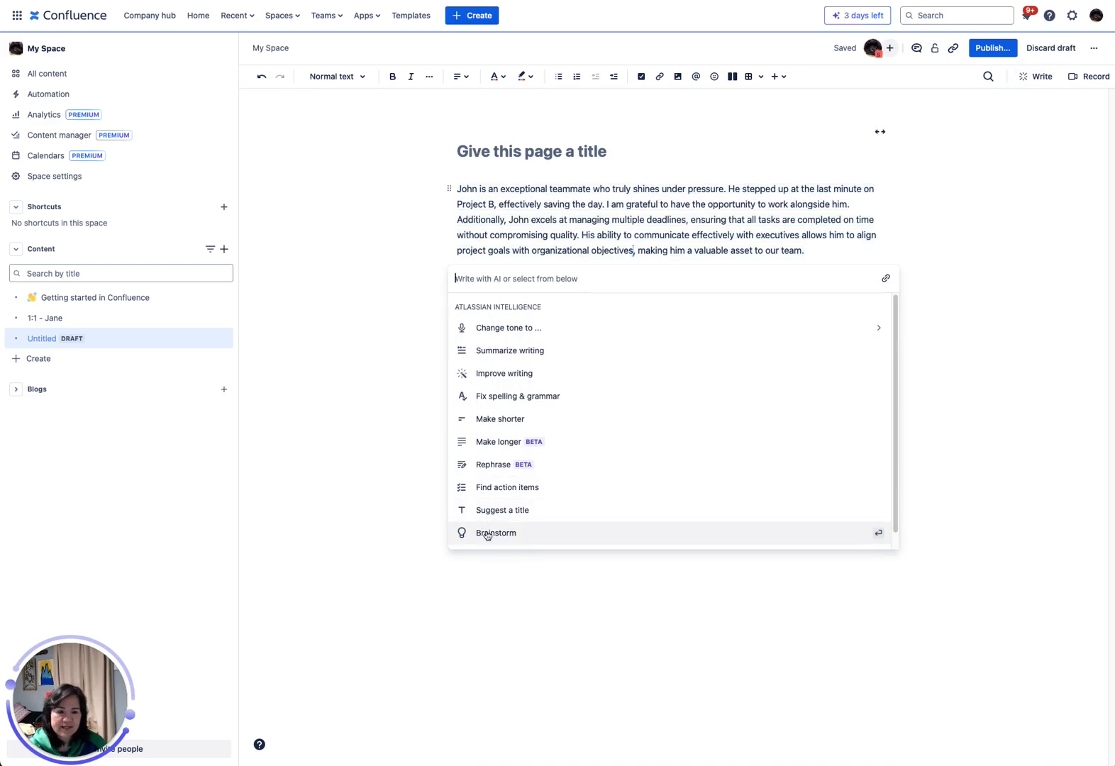
scroll(511, 515, down, 1)
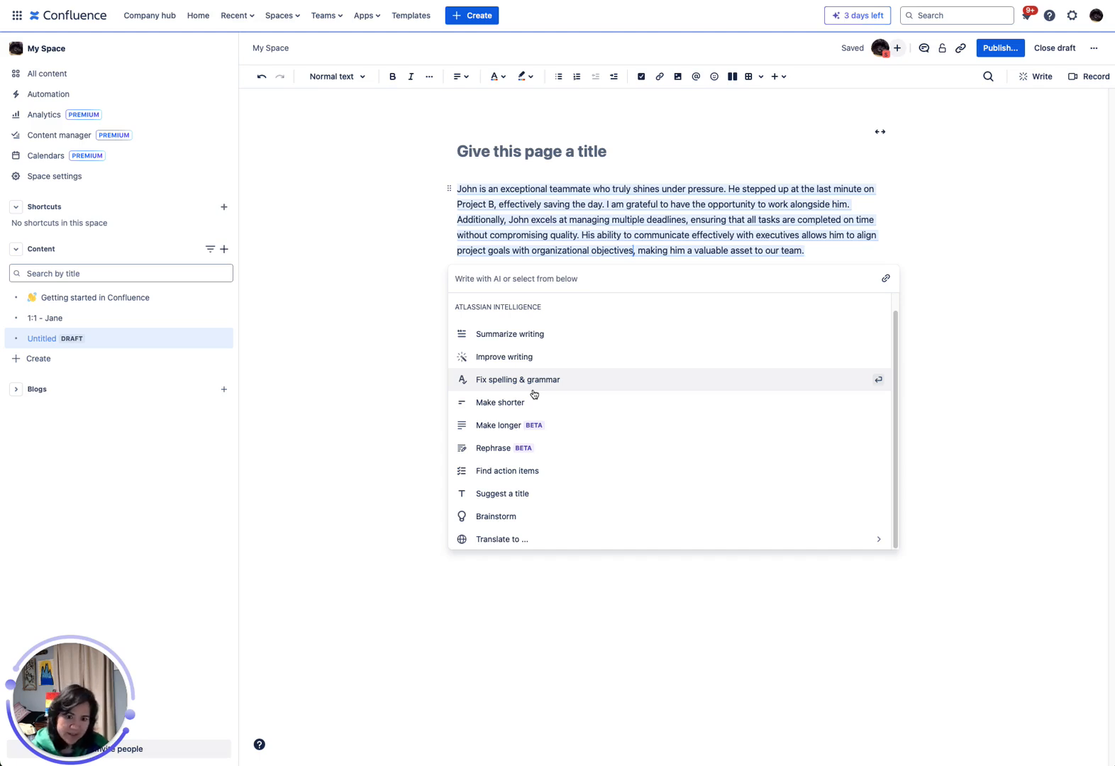
click(495, 500)
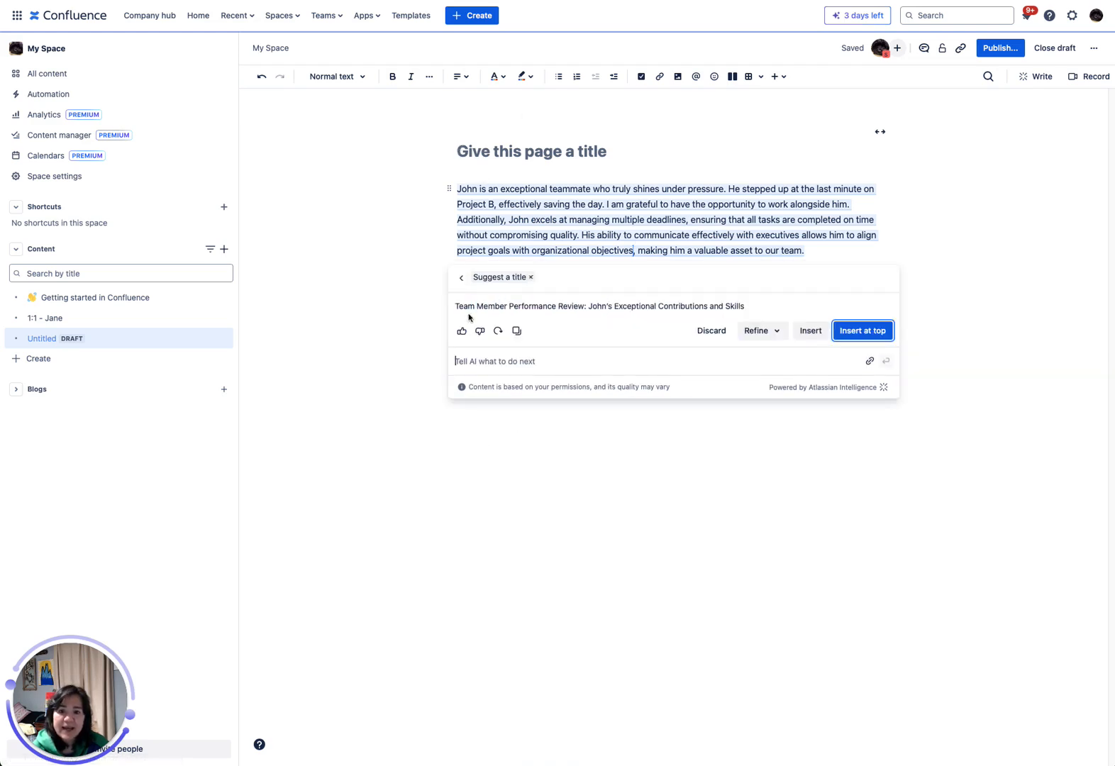
drag(459, 306, 786, 309)
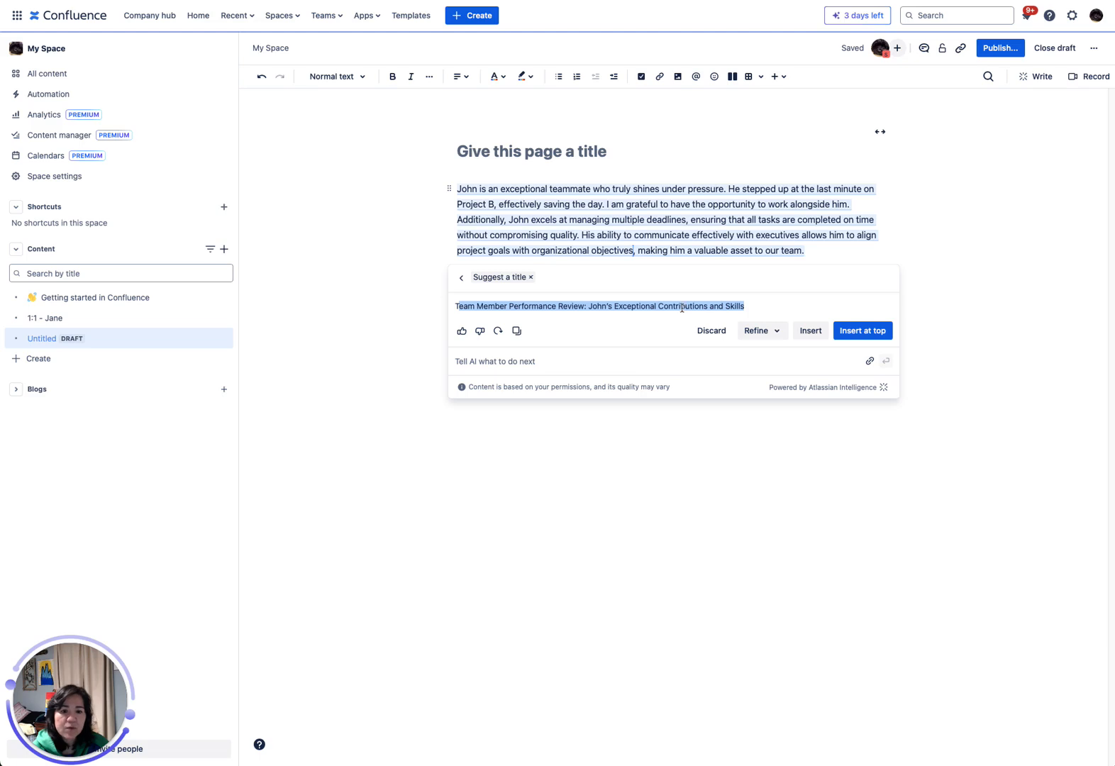
mouse_move(530, 166)
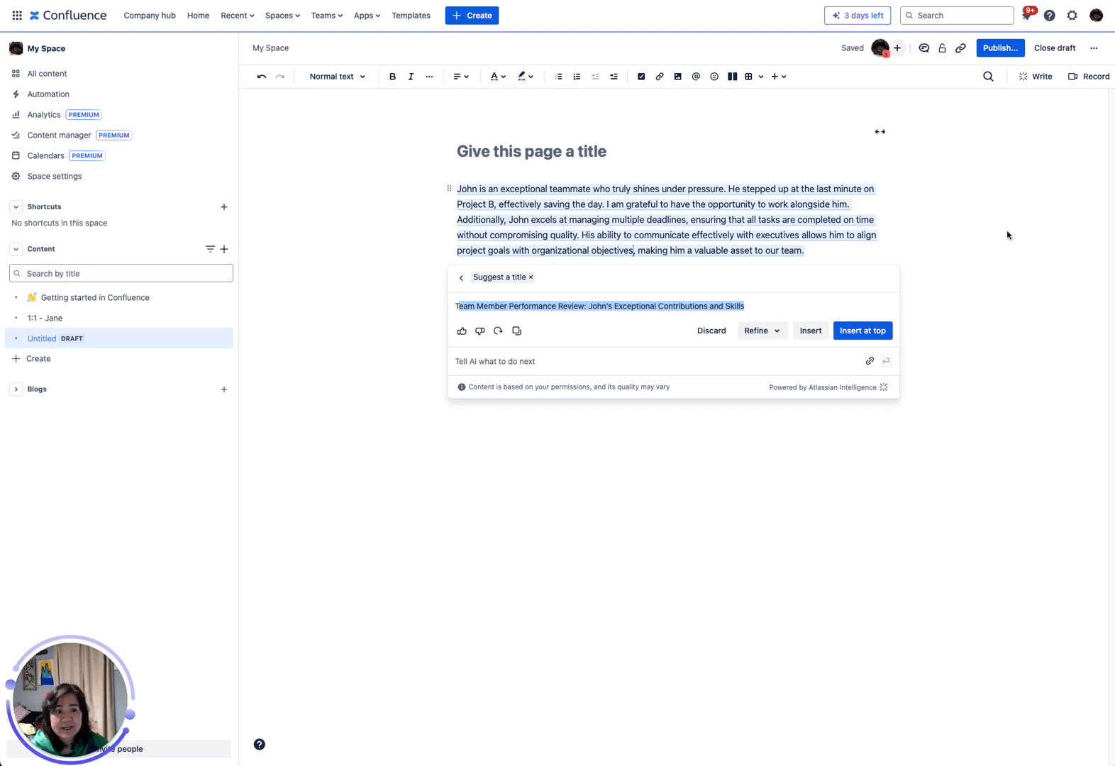
click(1000, 135)
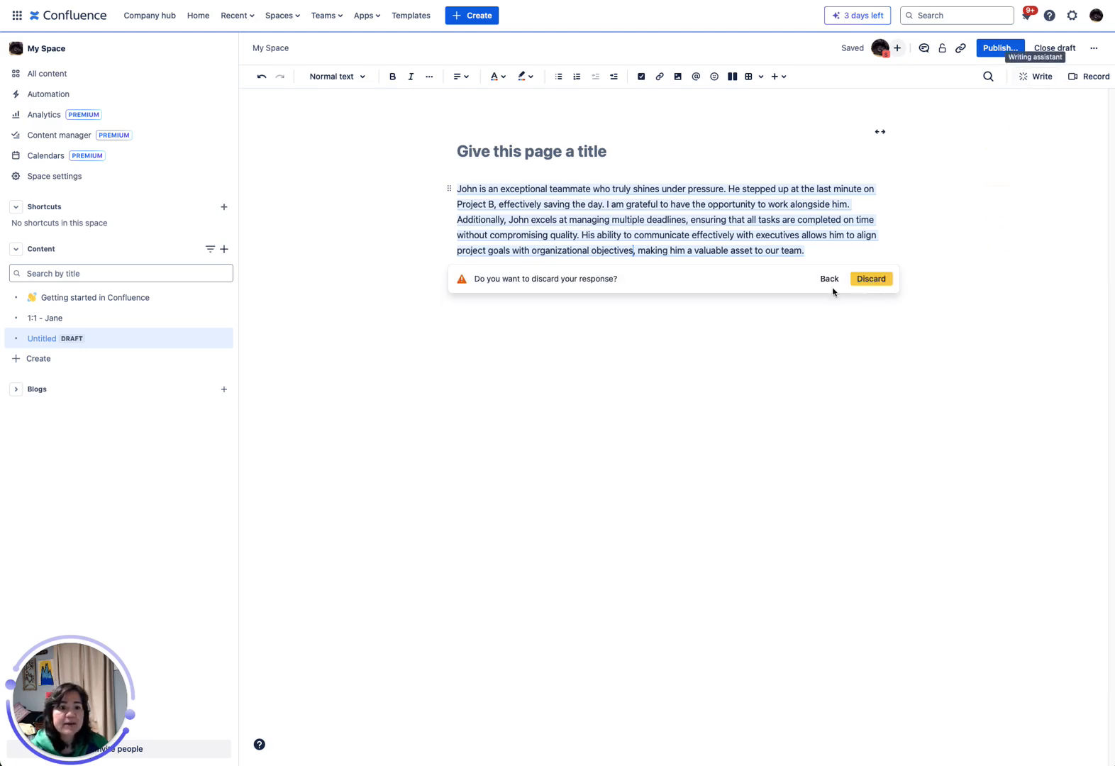
click(868, 280)
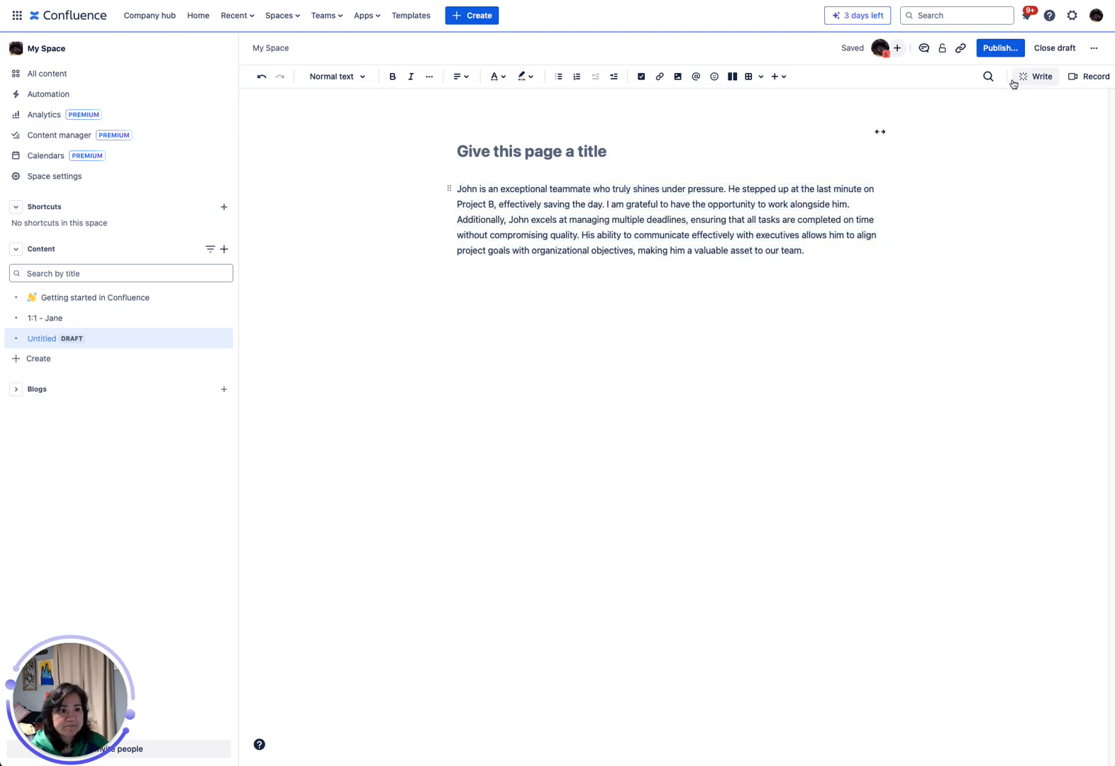
Have the writing assistant translate the paragraph to German, and discard the translation.
click(1041, 78)
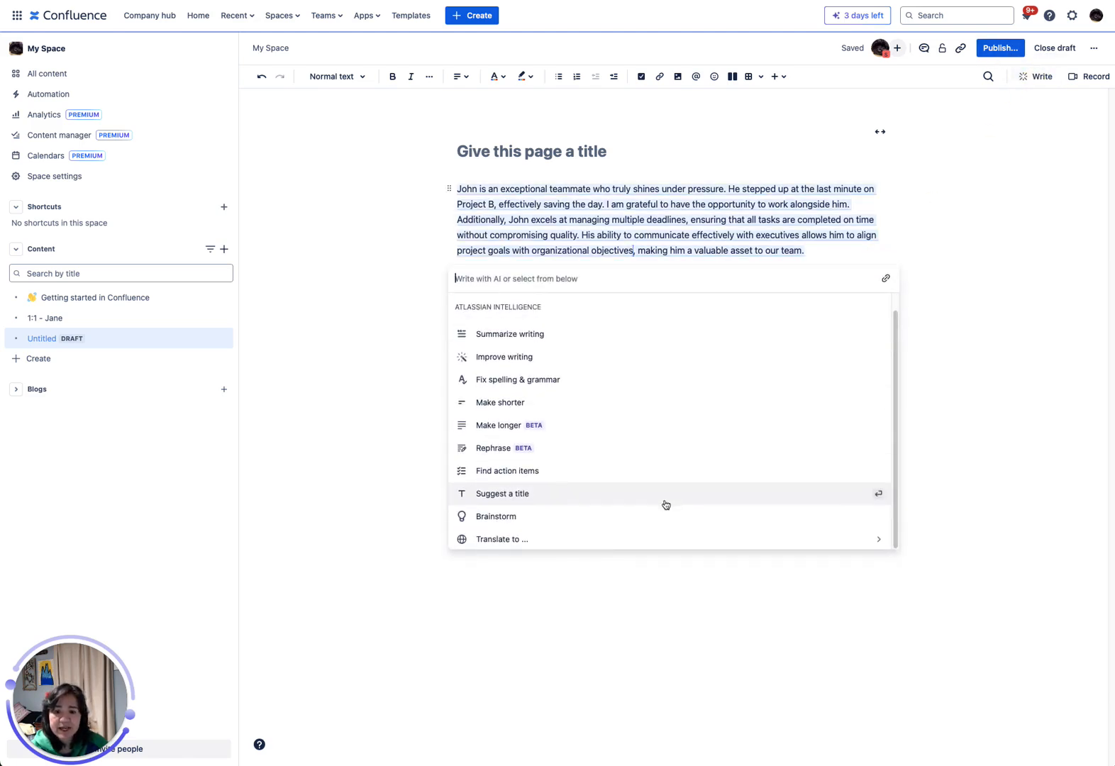
click(496, 541)
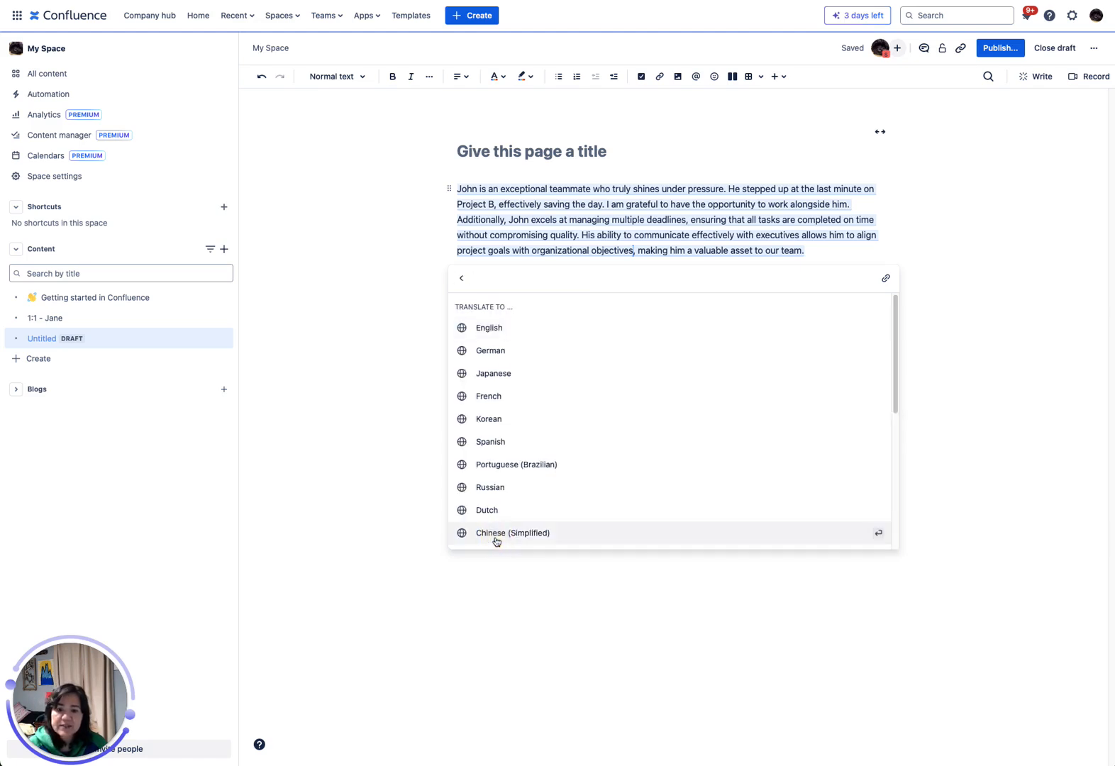
click(508, 352)
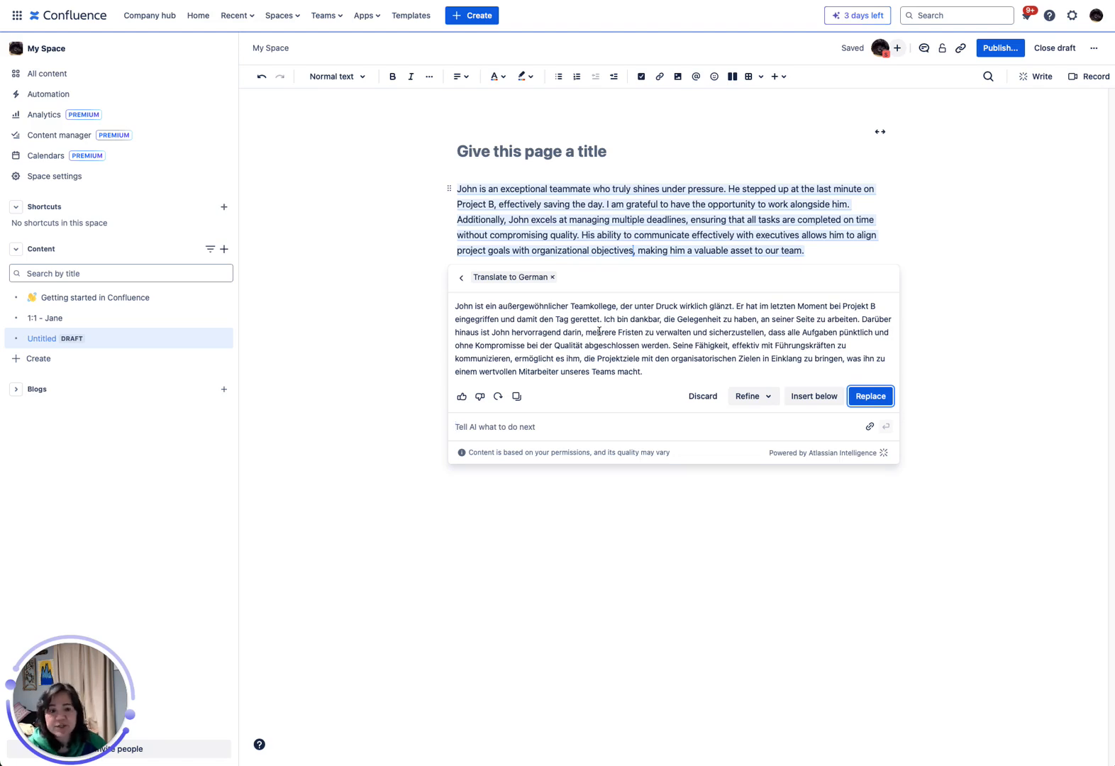
click(691, 397)
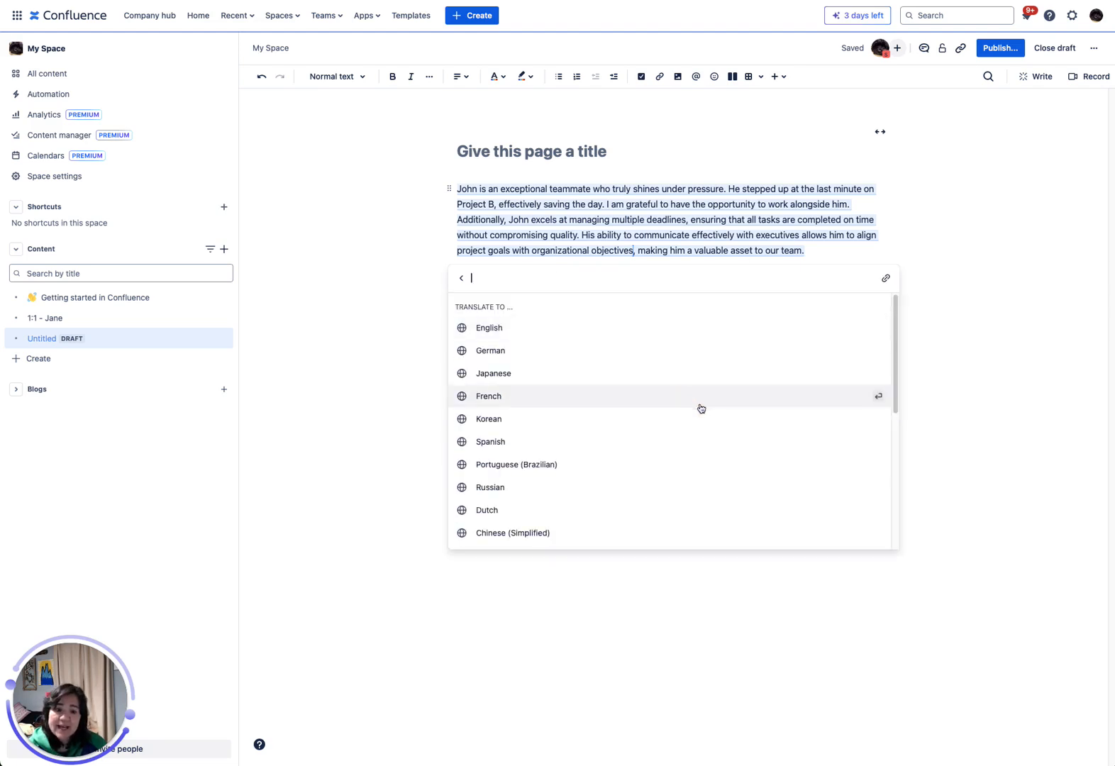
click(970, 190)
Have the writing assistant brainstorm on the topic "Create a training program for beginning pair computing engineers".
click(1036, 76)
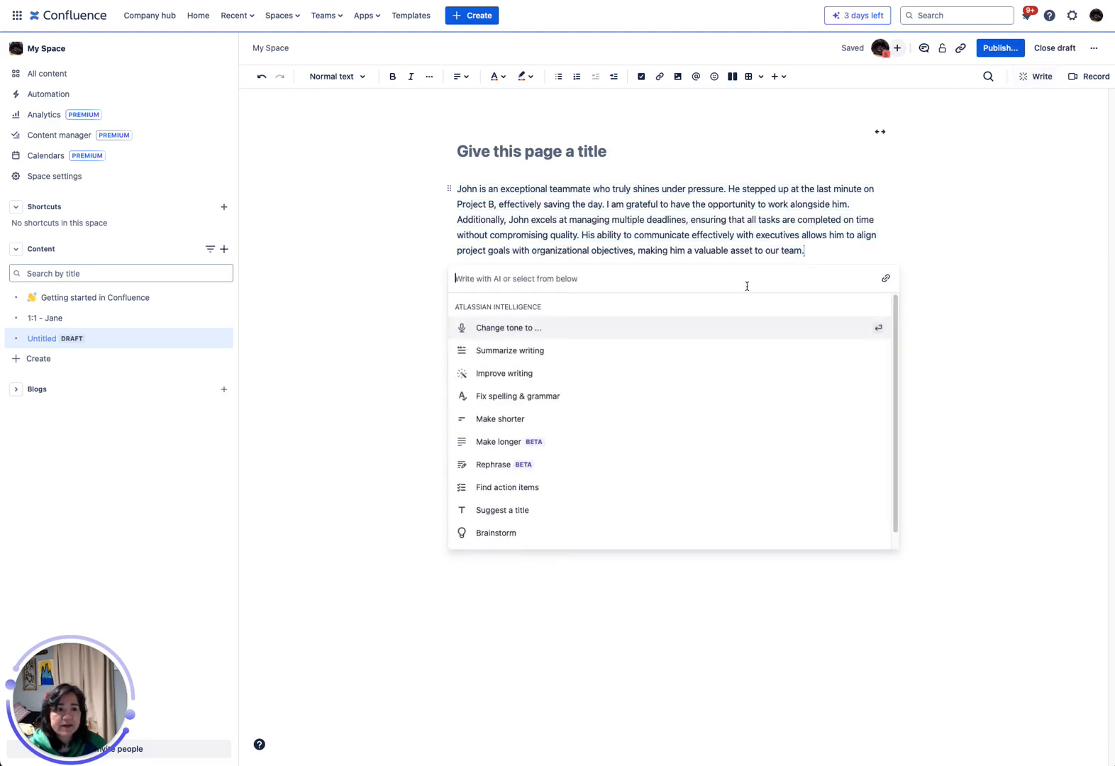
click(598, 533)
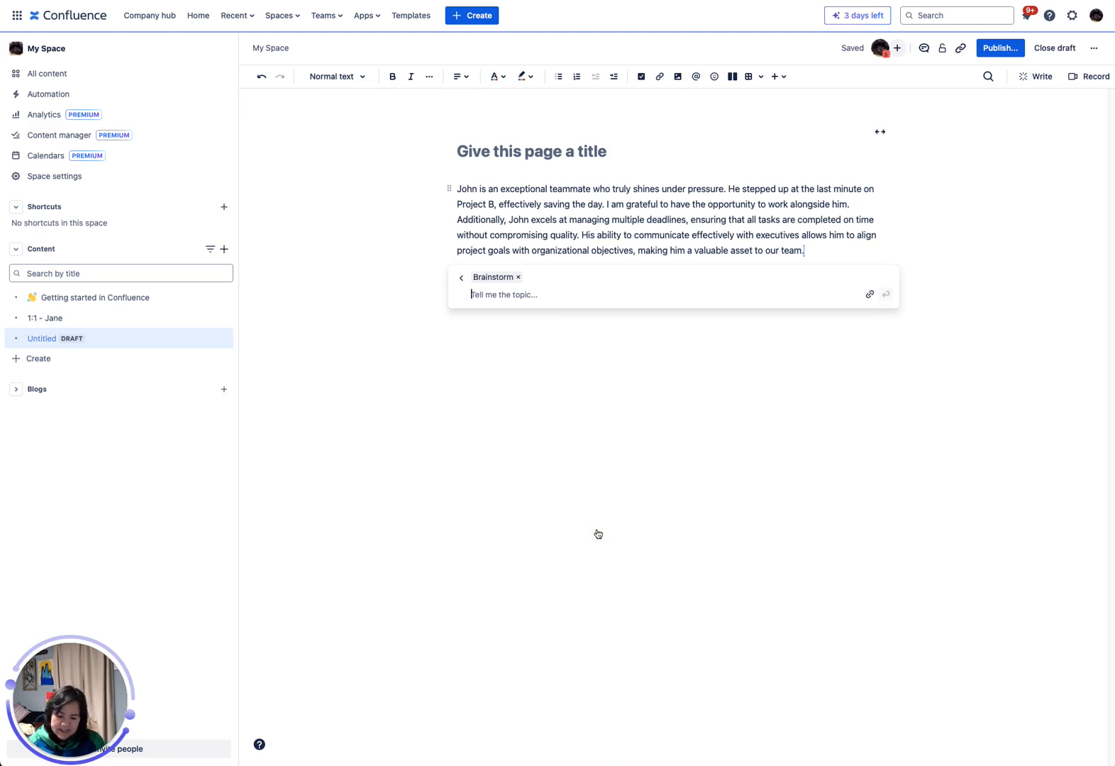
text(Cr)
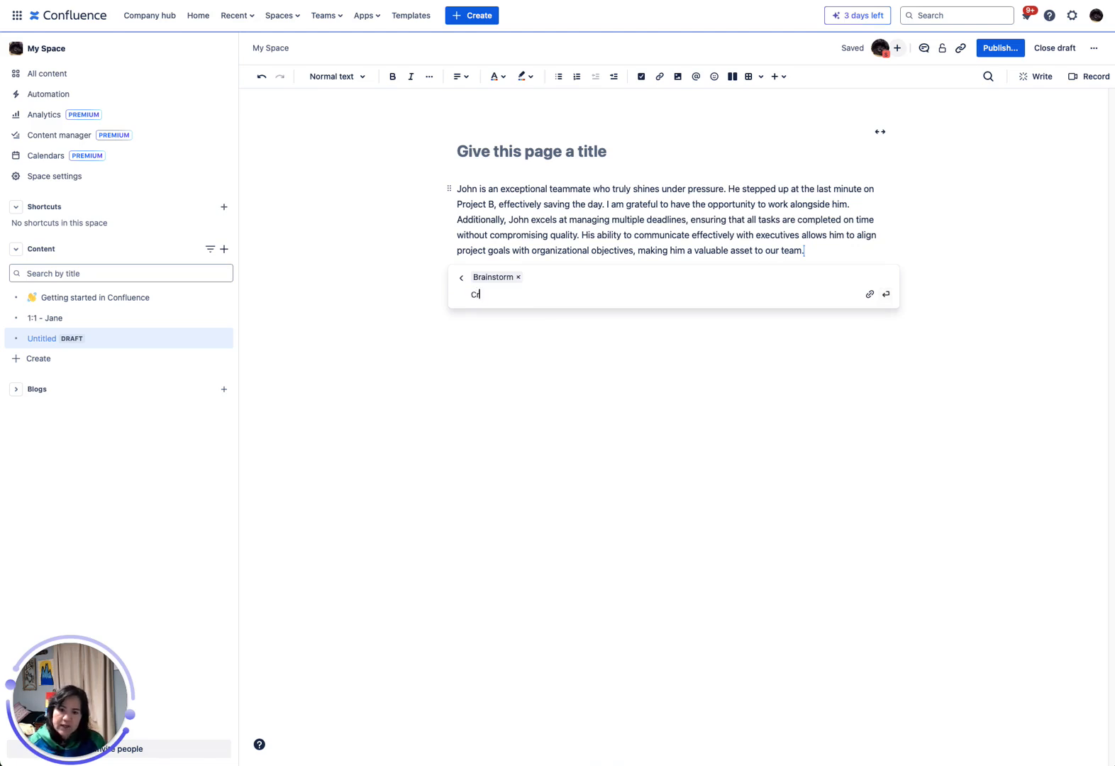
text(eate a train)
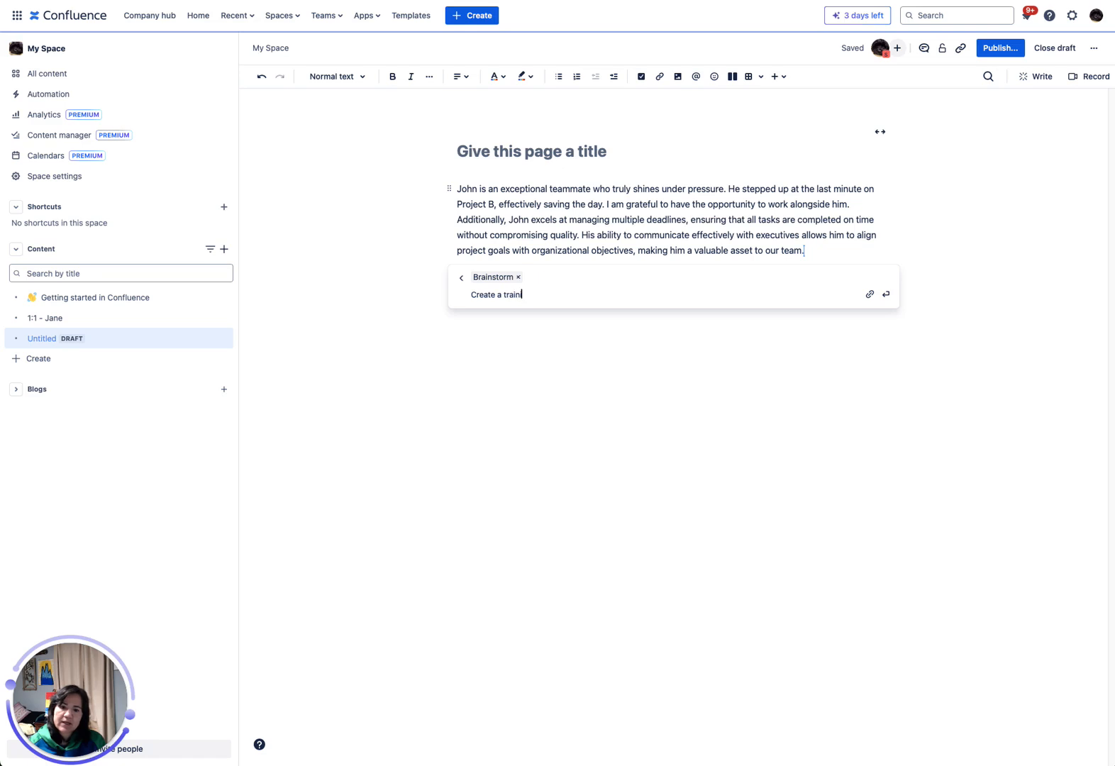
text(ing program for )
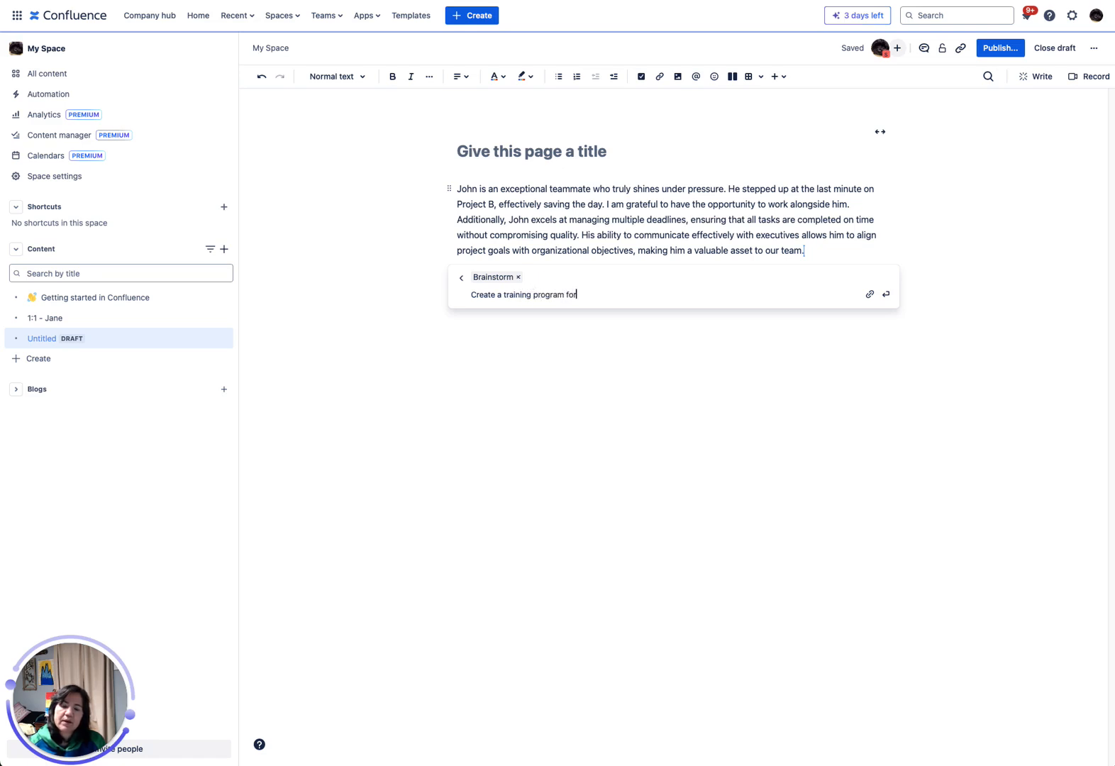
text(b)
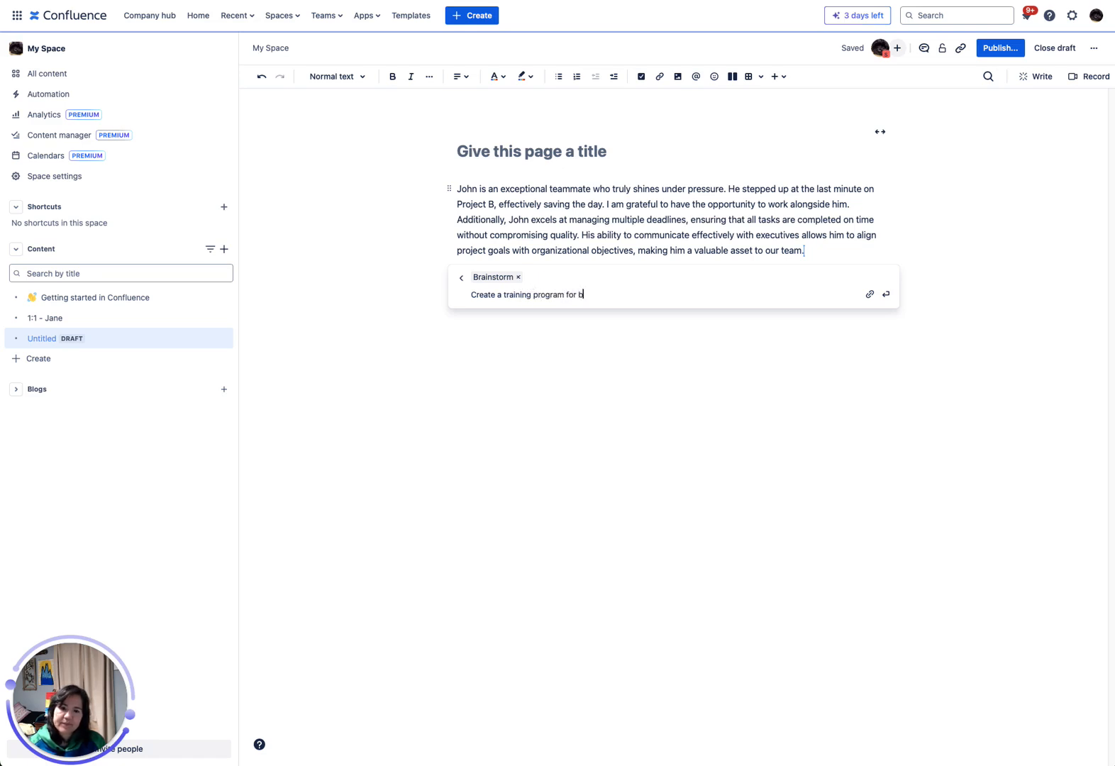
text(eginning)
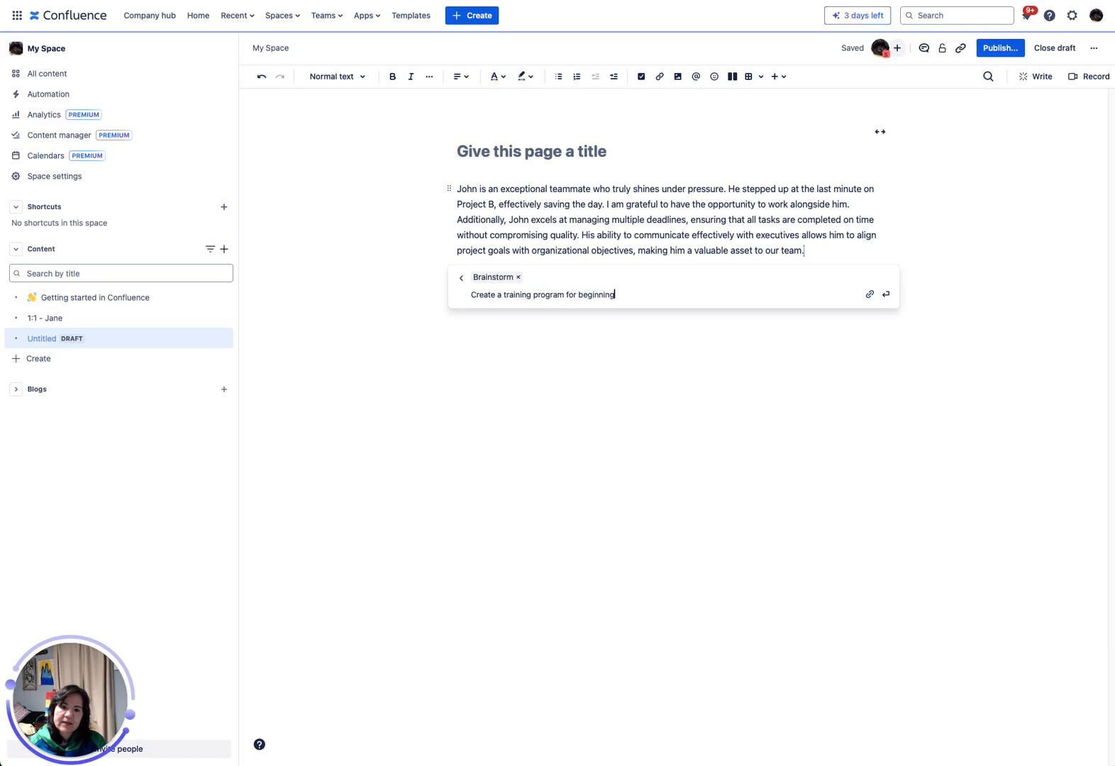
text( pair )
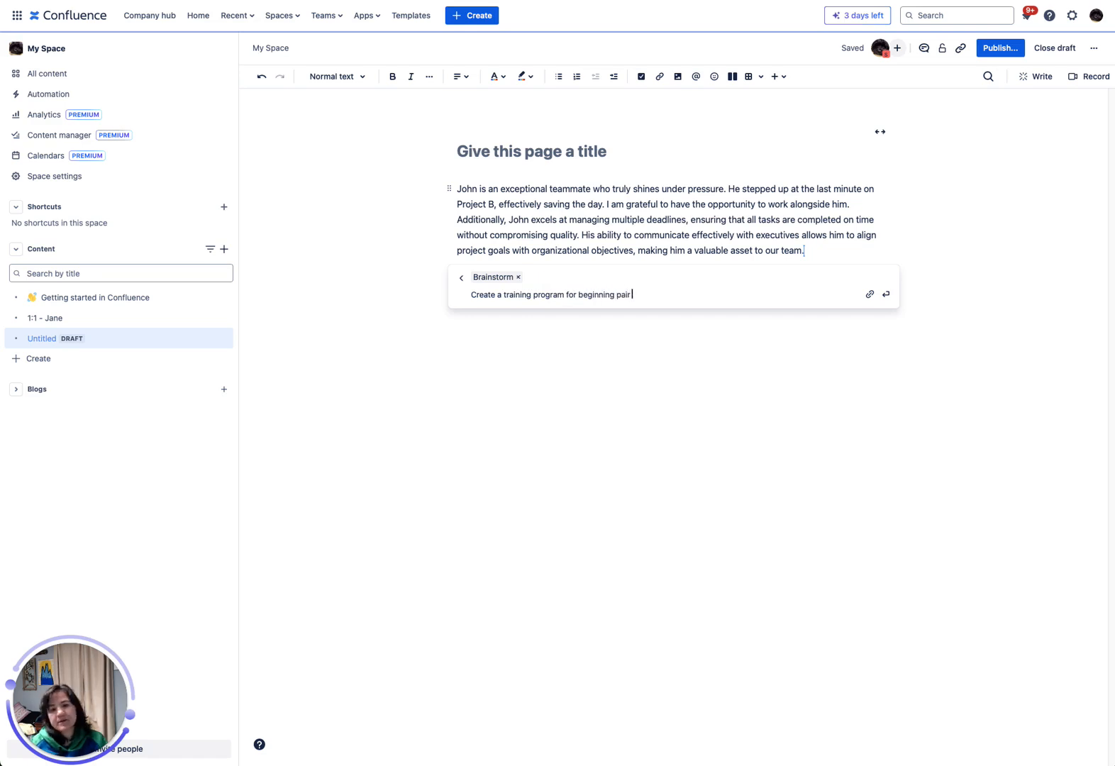
text(computing engineers)
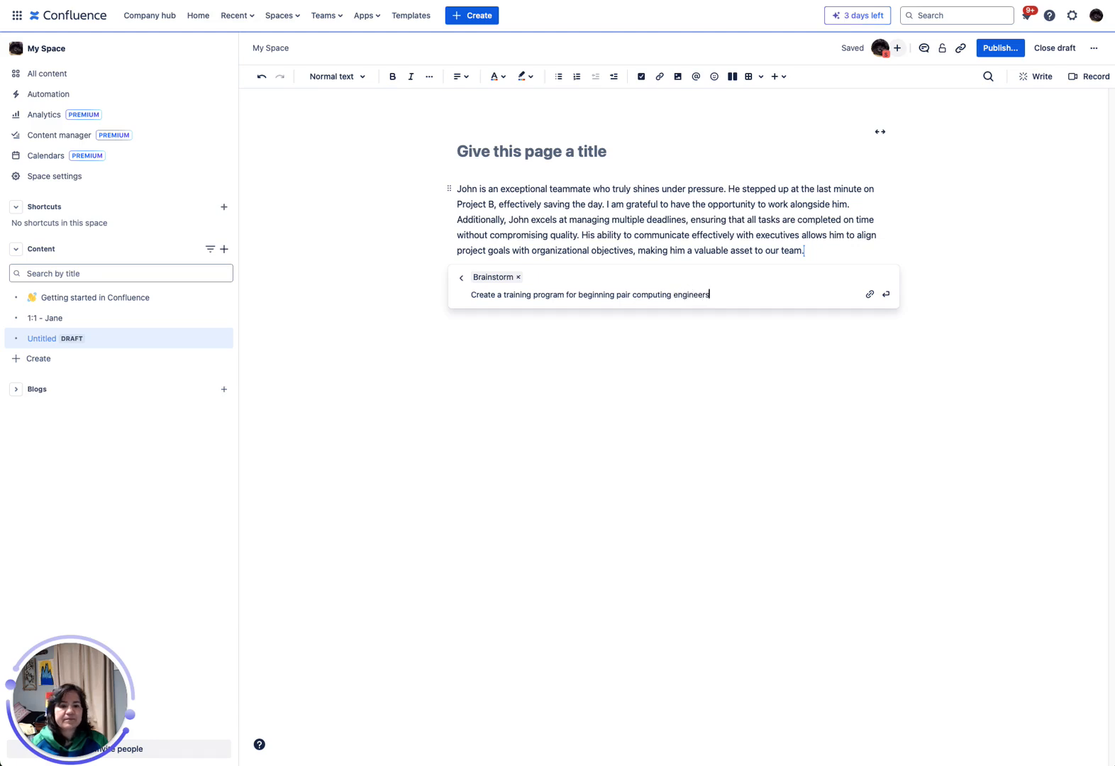
key(Return)
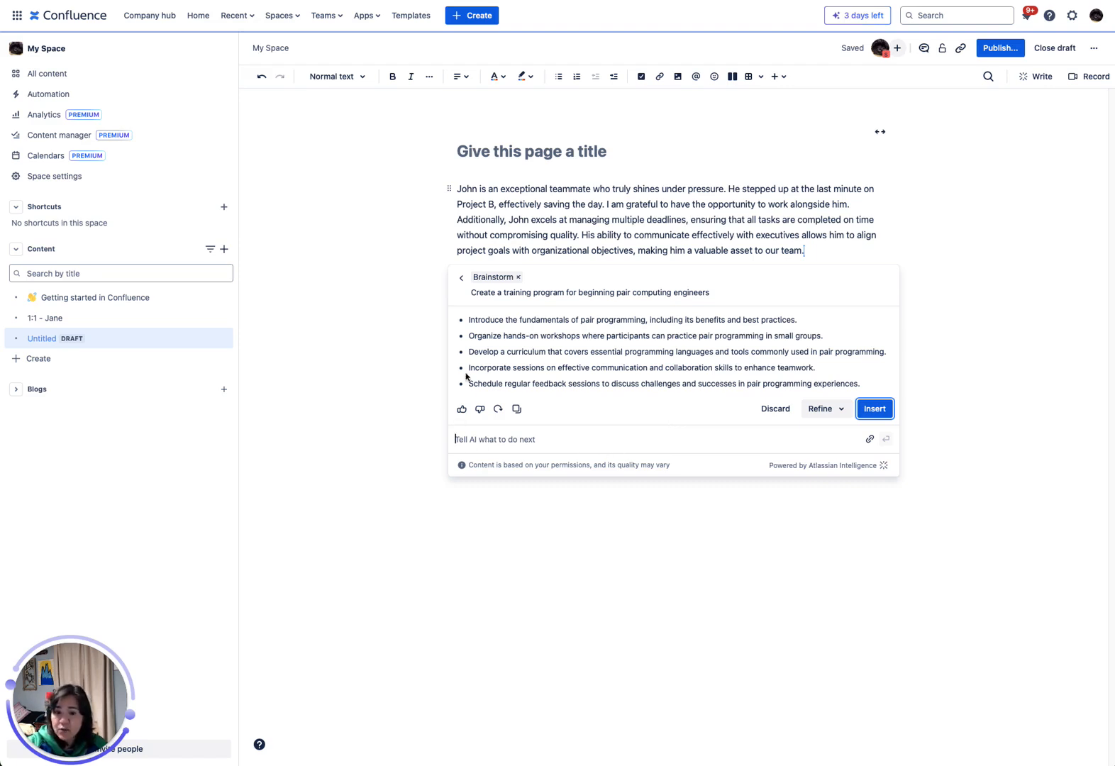
Submit the follow-up prompt "create more topics around" with the first suggestion, on pair programming fundamentals, pasted below it, and discard the AI response.
drag(468, 320, 808, 316)
key(super+c)
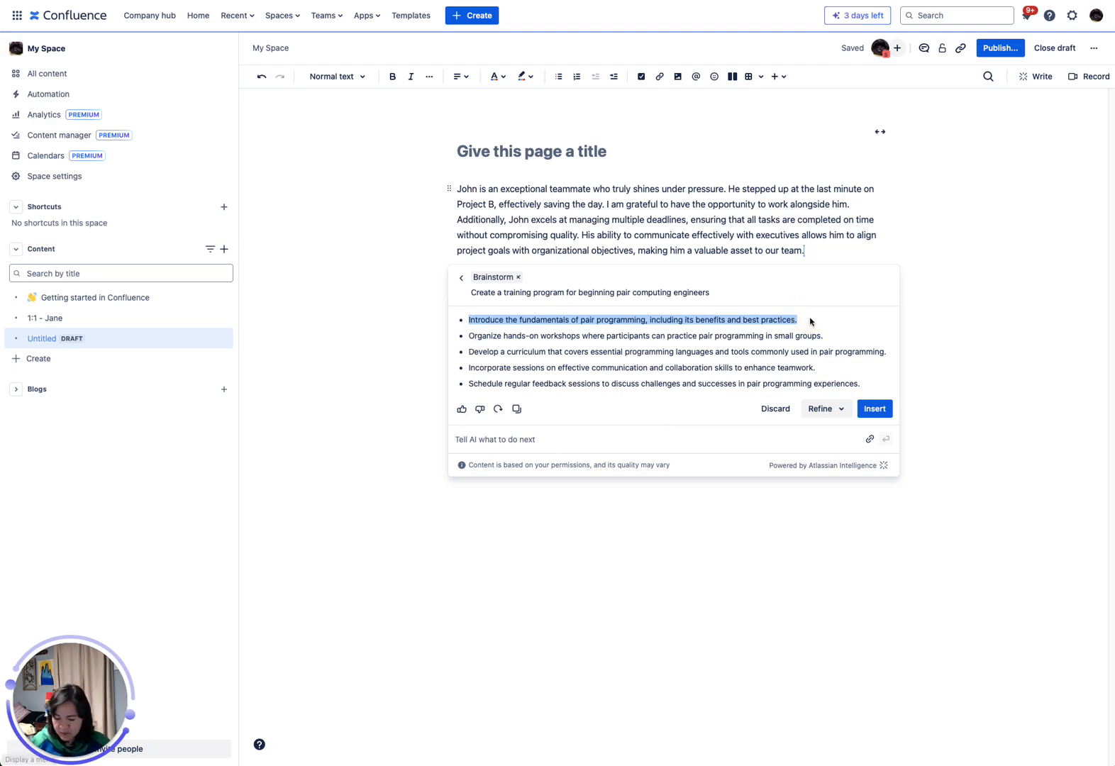
click(643, 441)
text(cr)
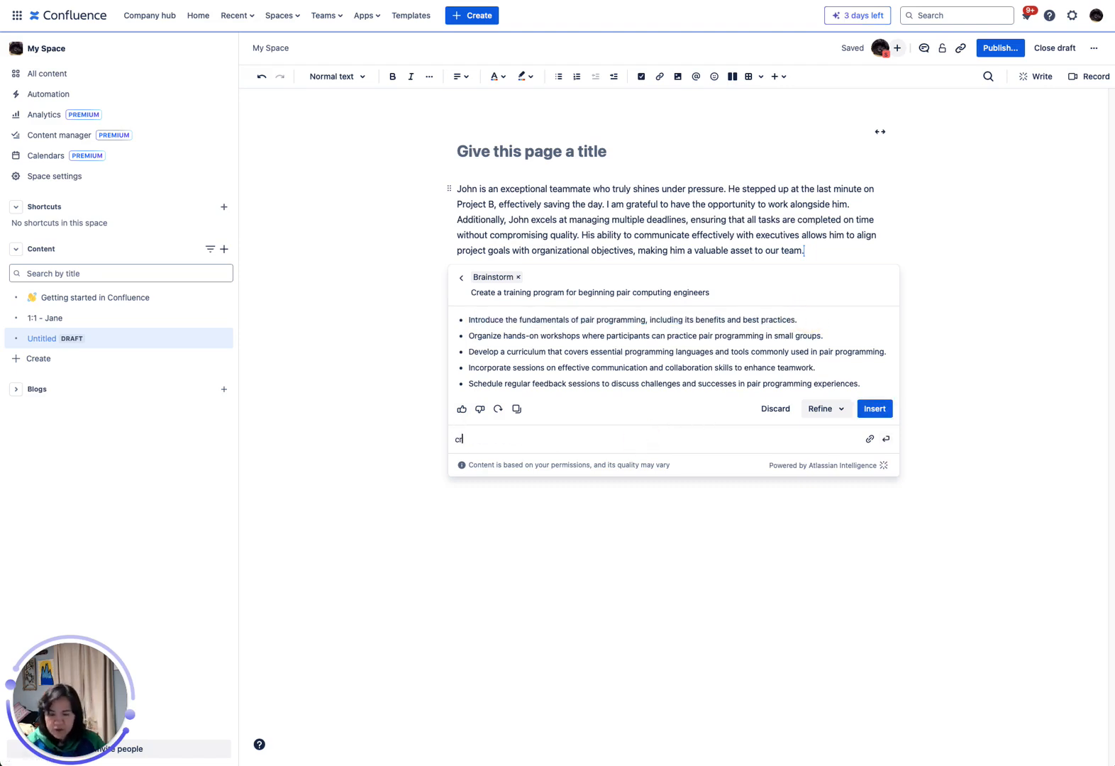
text(eate mor)
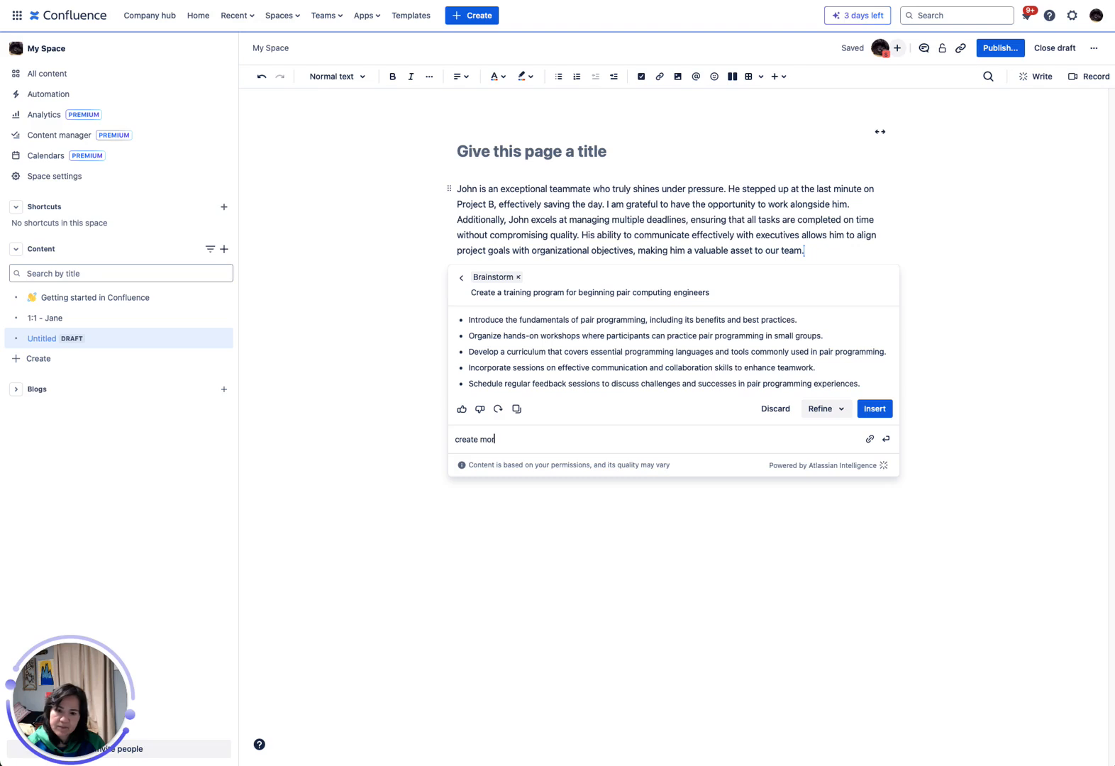
text(e topics around)
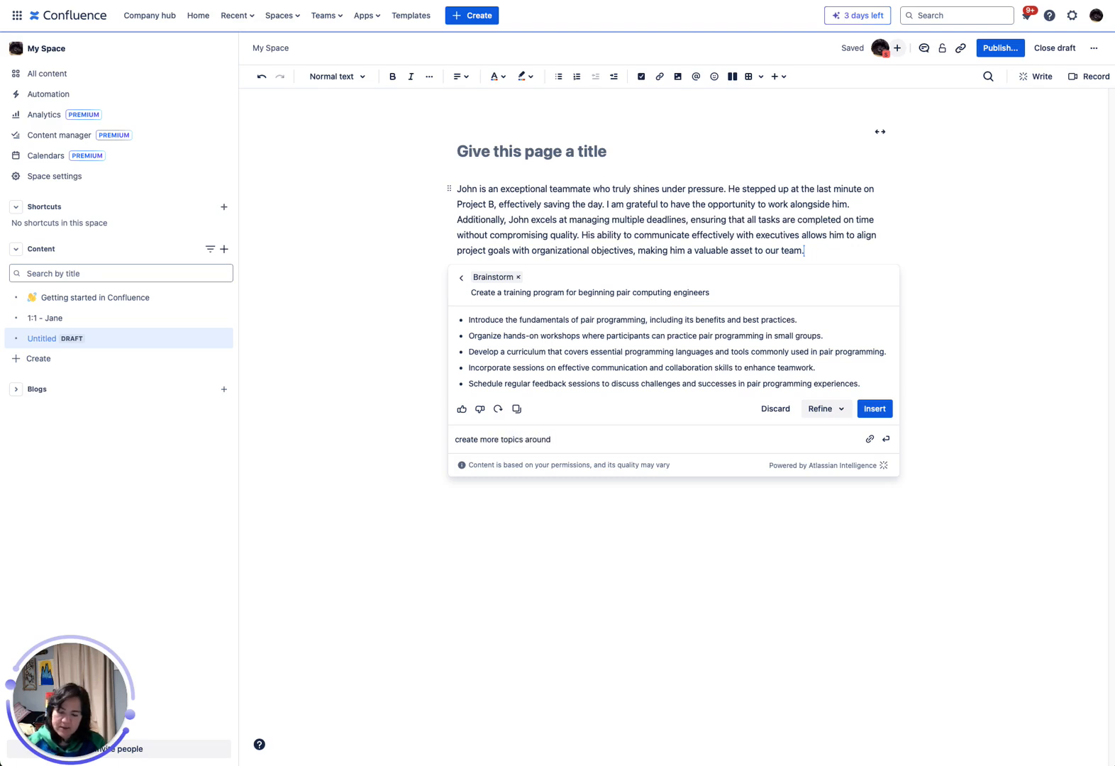
key(shift+Return)
key(super+v)
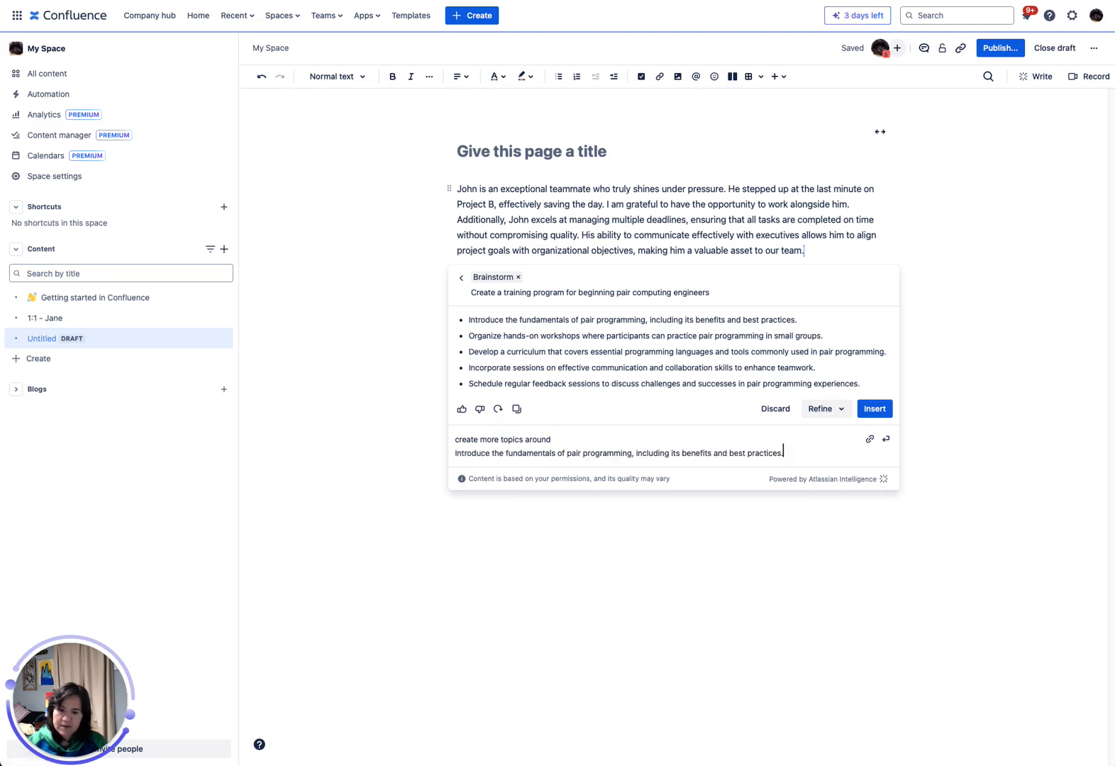
key(Return)
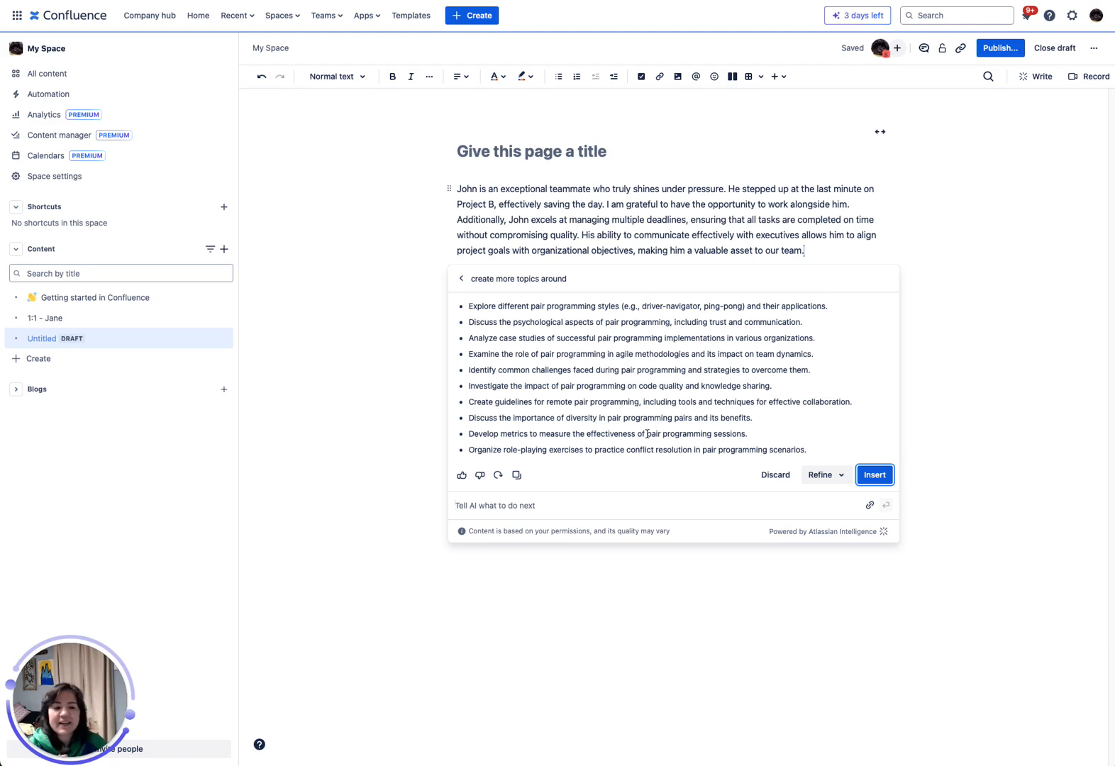
click(775, 475)
click(987, 397)
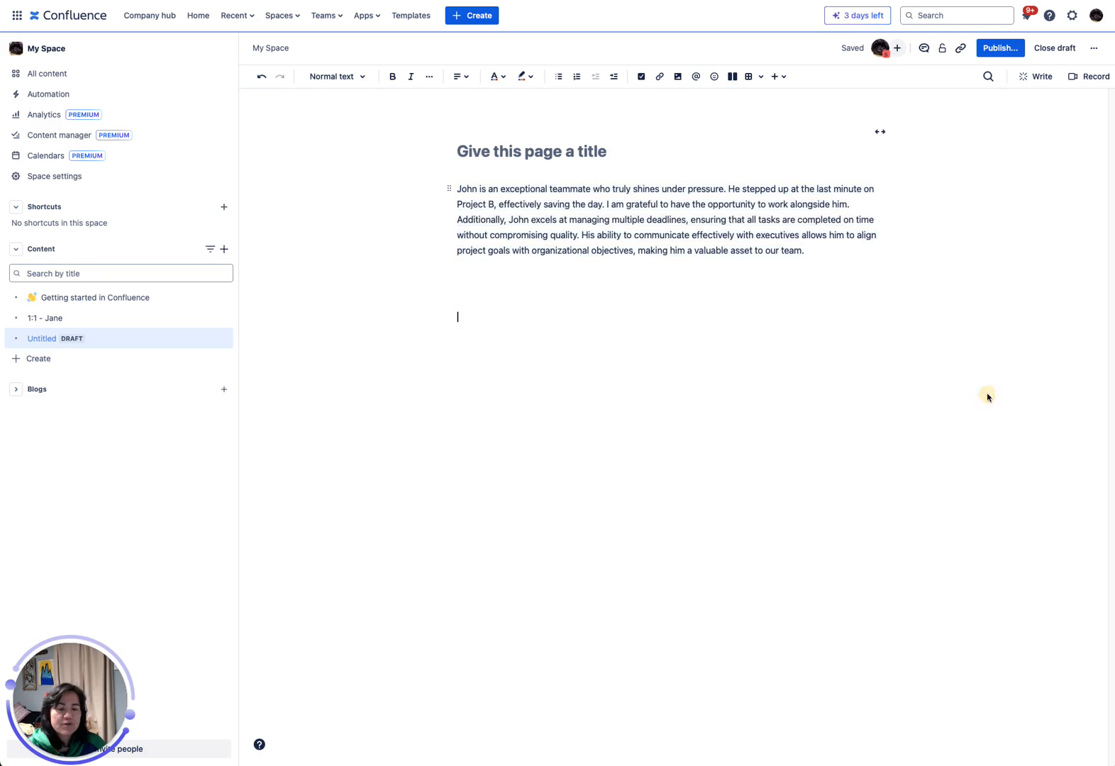
Search Confluence with the request "Please find all 1:1 pages with" followed by the teammate's full name.
click(962, 20)
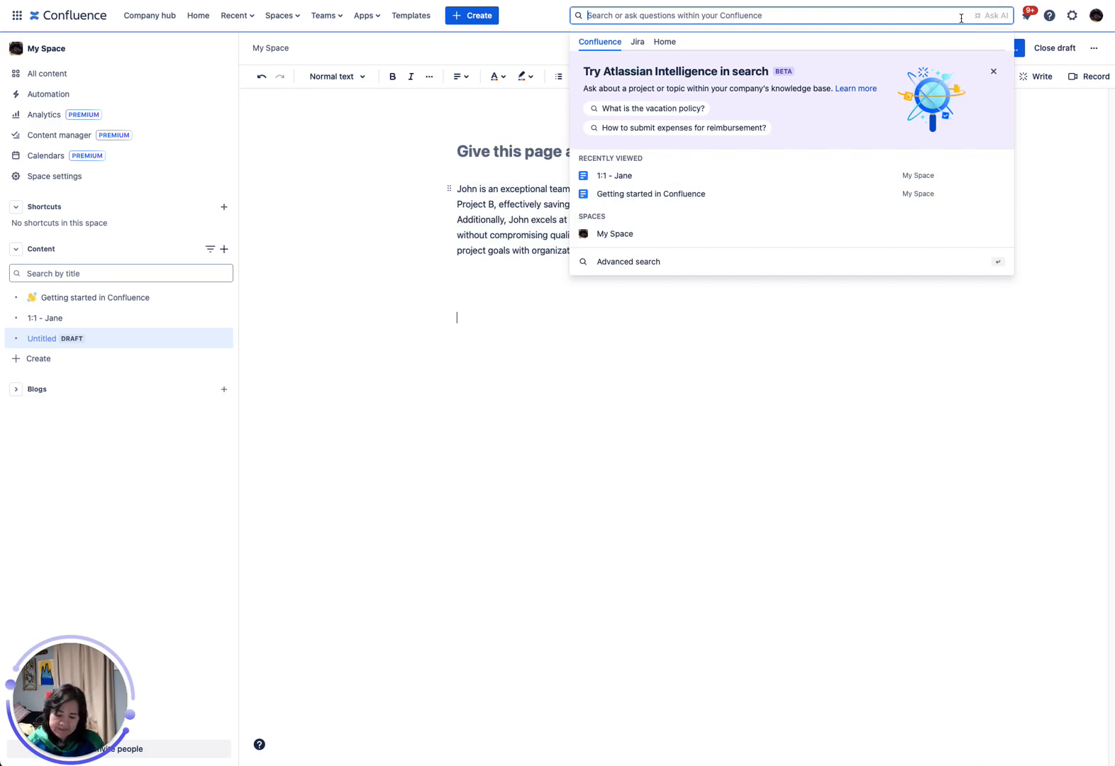
text(Please find all)
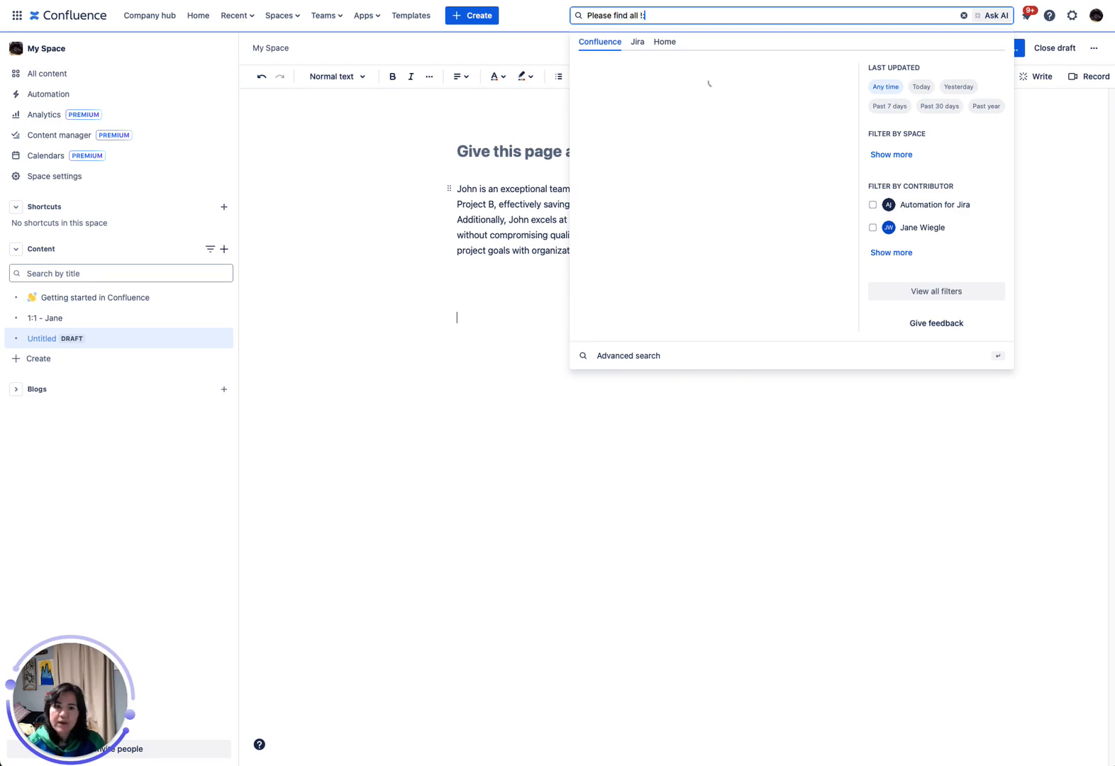
text( 1:)
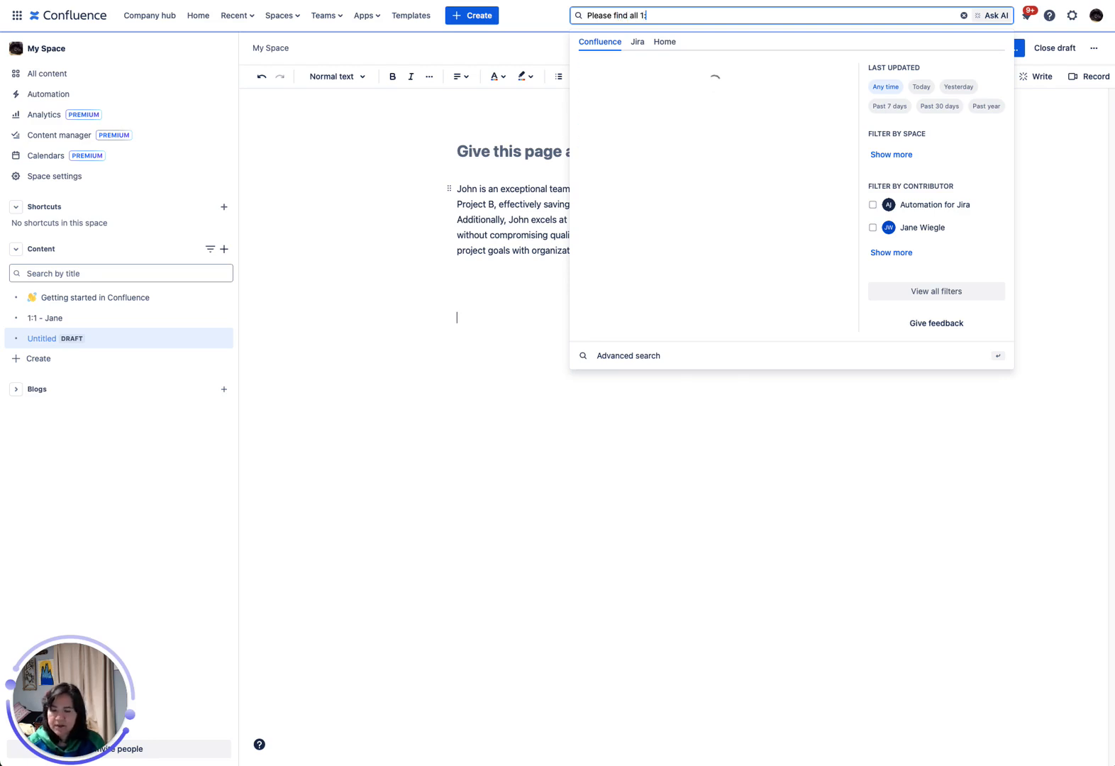
text(1 pages w)
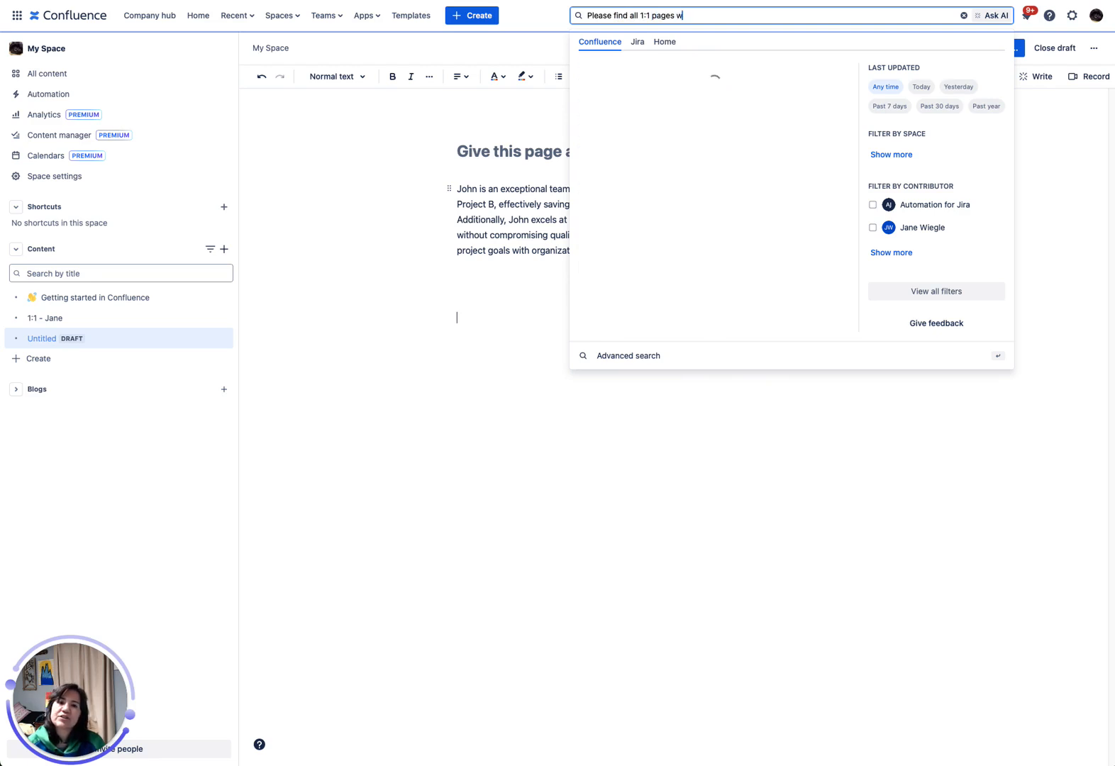
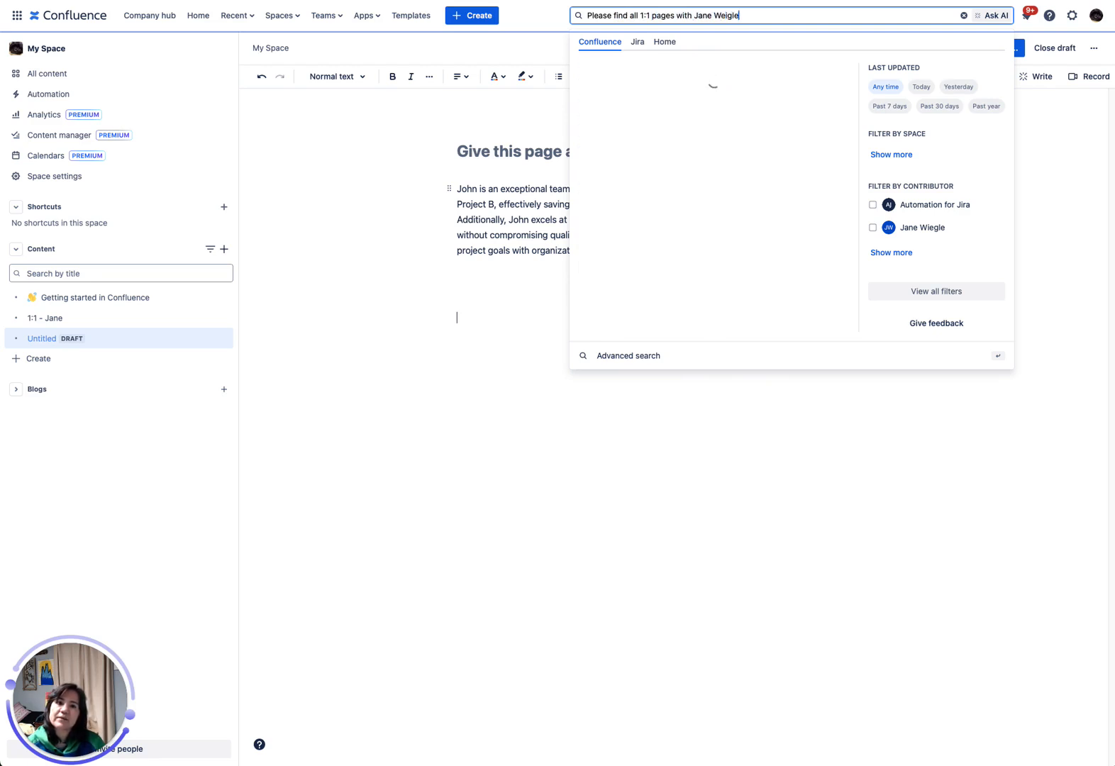
key(Return)
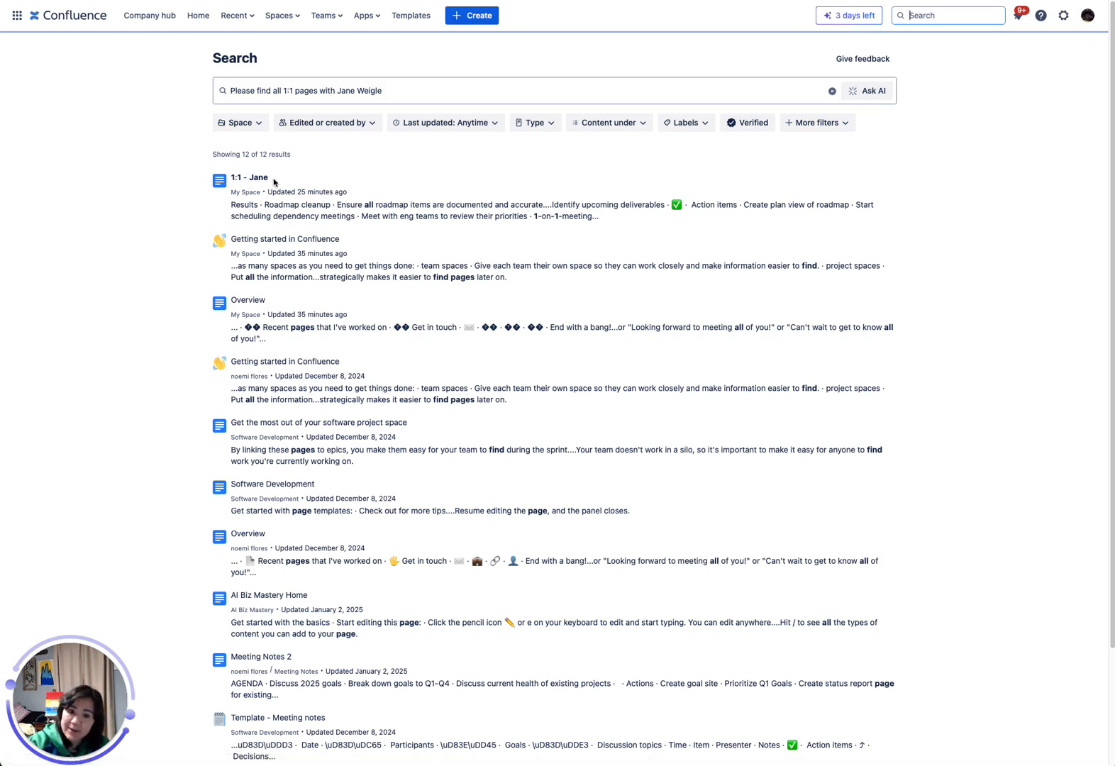
Replace the query on the search results page with only the teammate's full name.
click(481, 85)
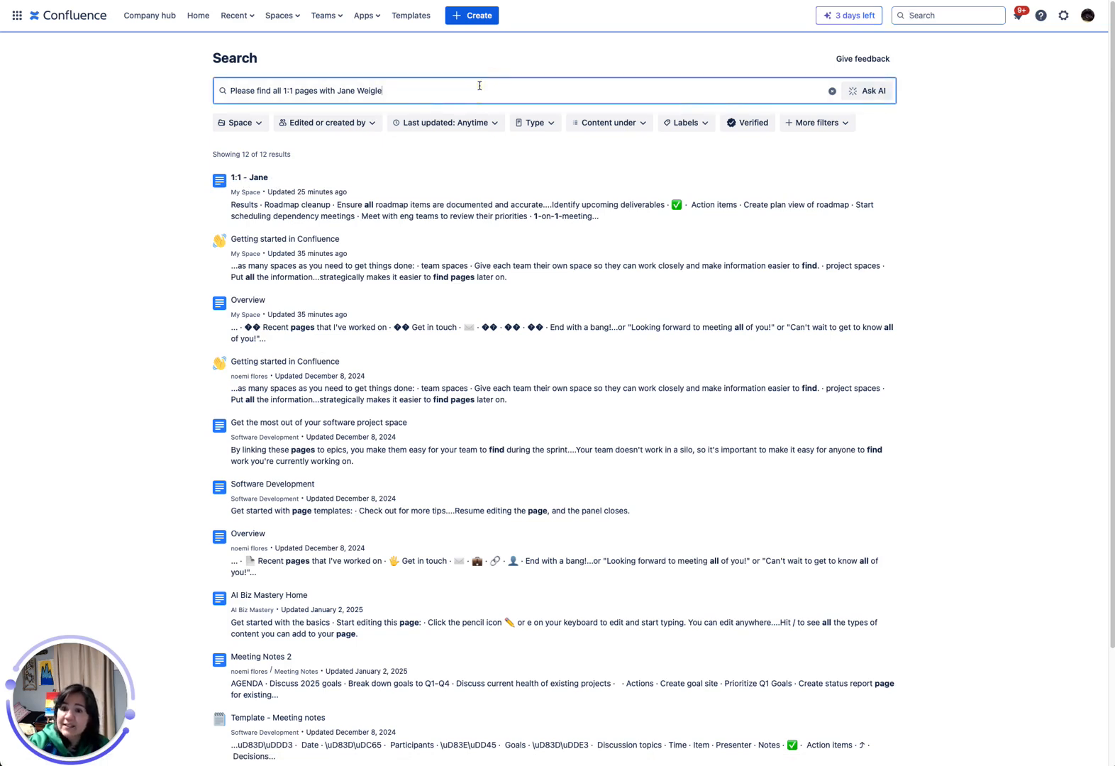
click(554, 93)
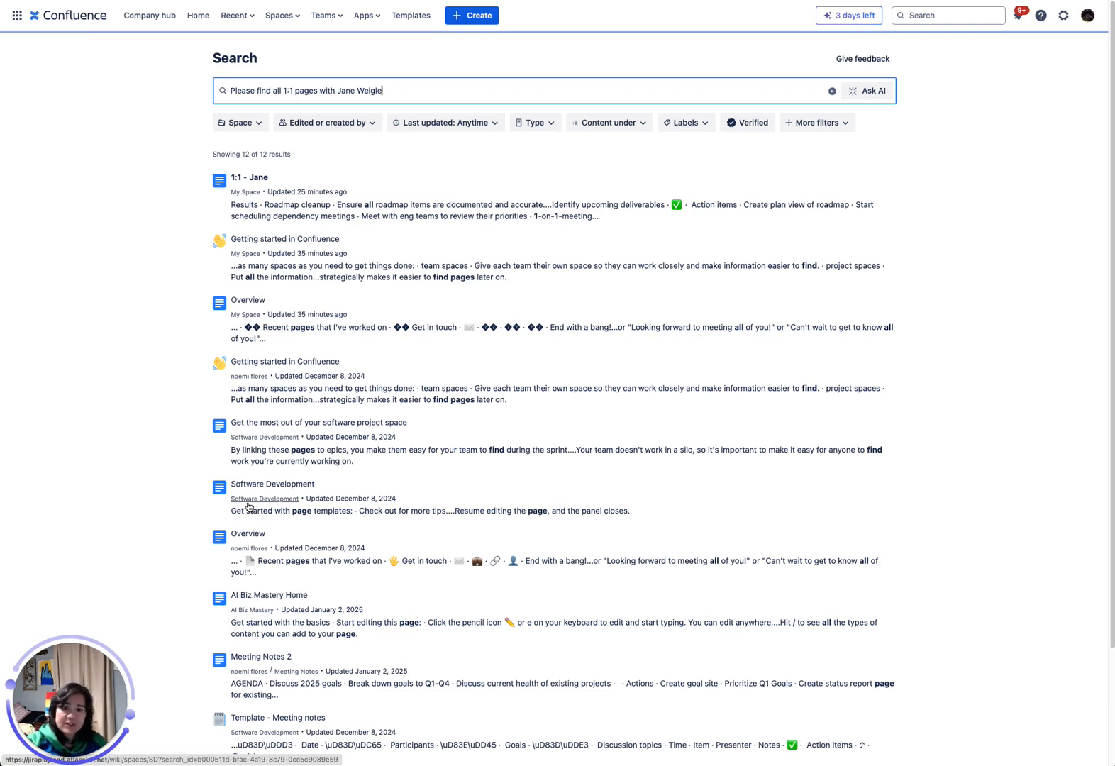
key(super+a)
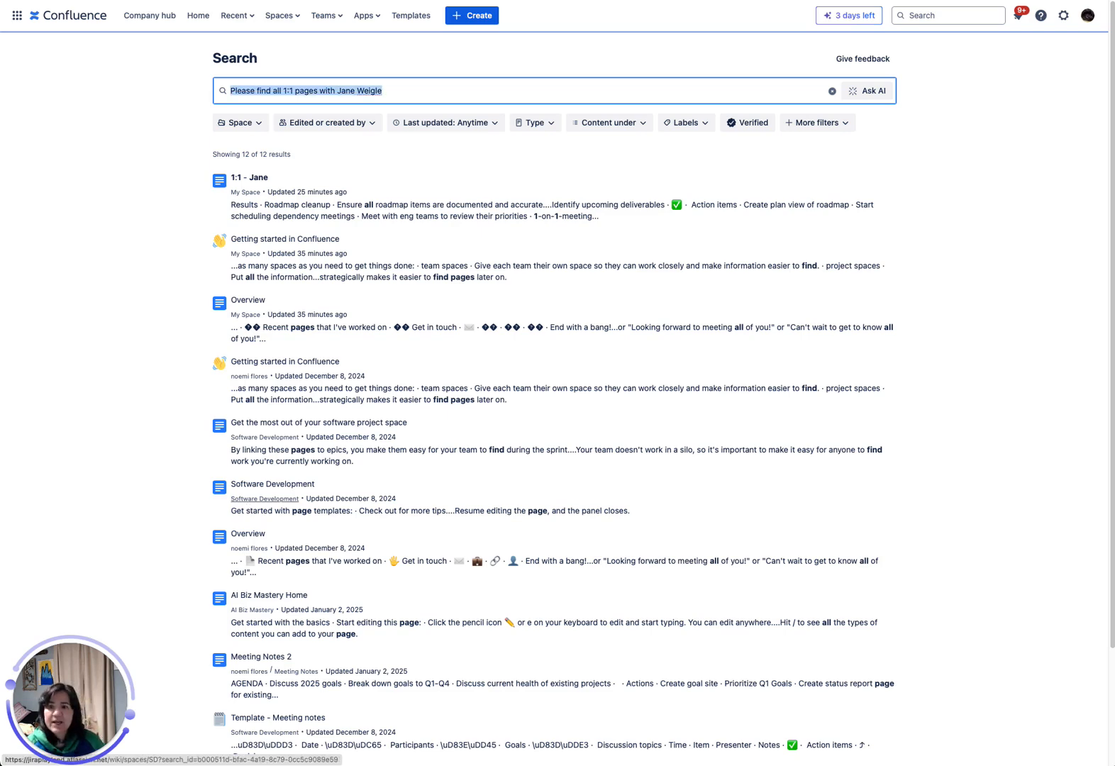
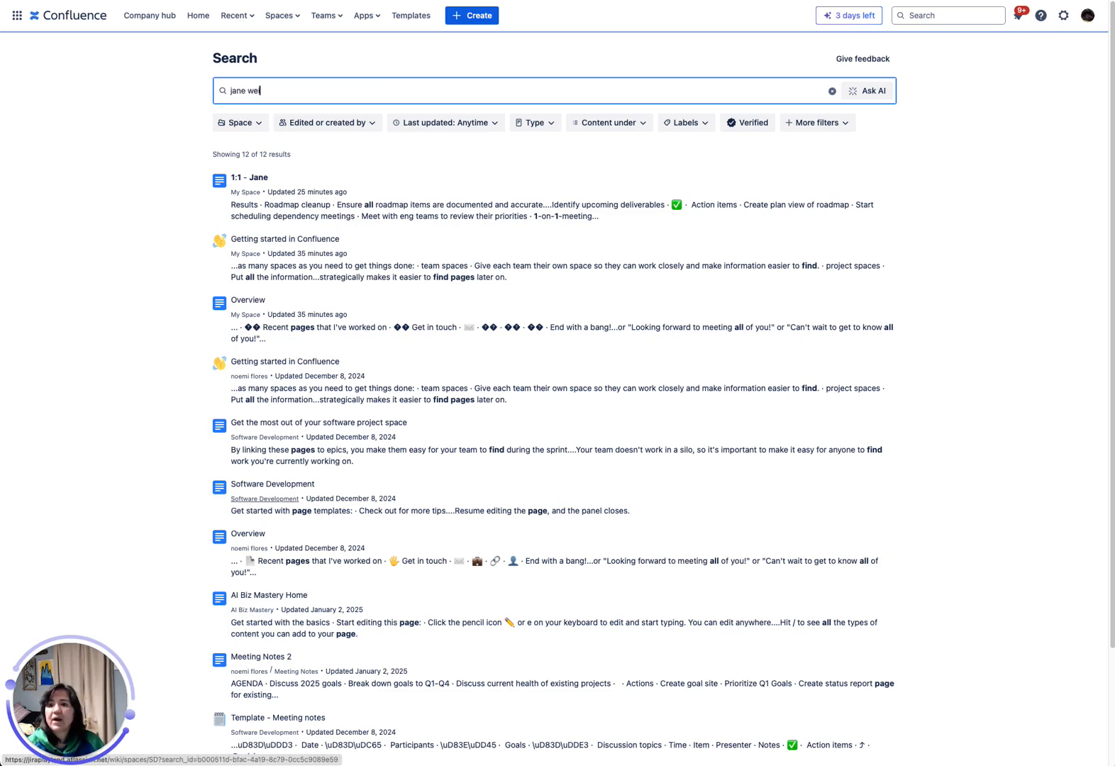